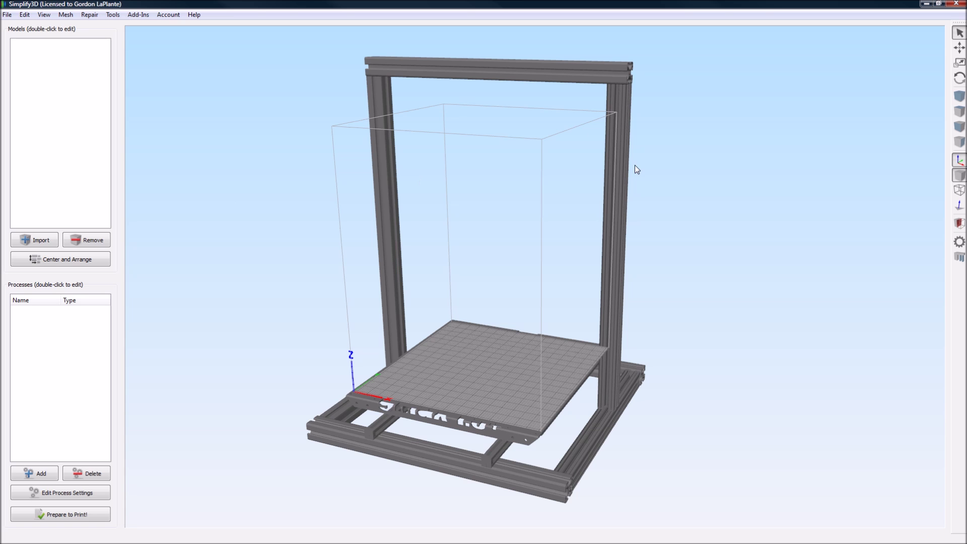
Orbit the view around the empty printer to inspect the build plate from several angles.
drag(615, 123, 603, 200)
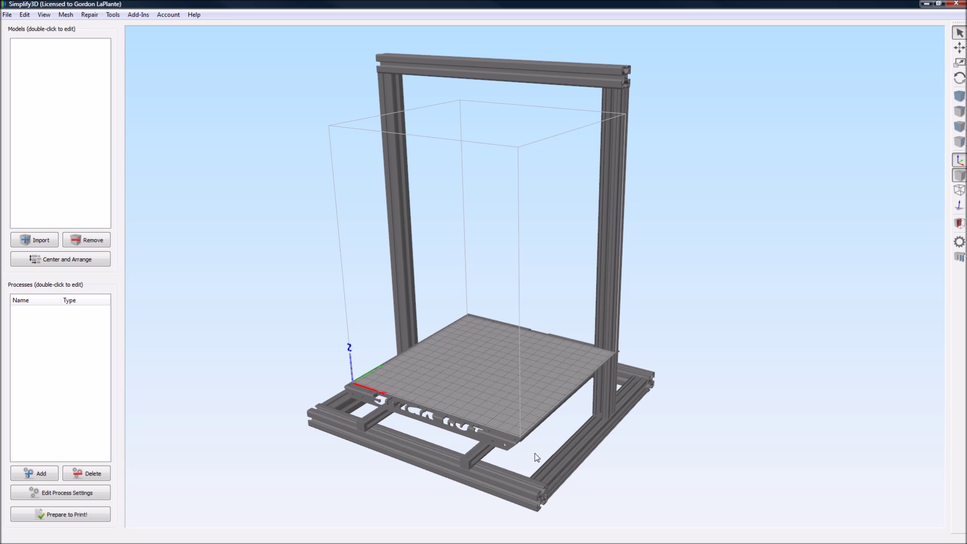
drag(622, 373, 535, 371)
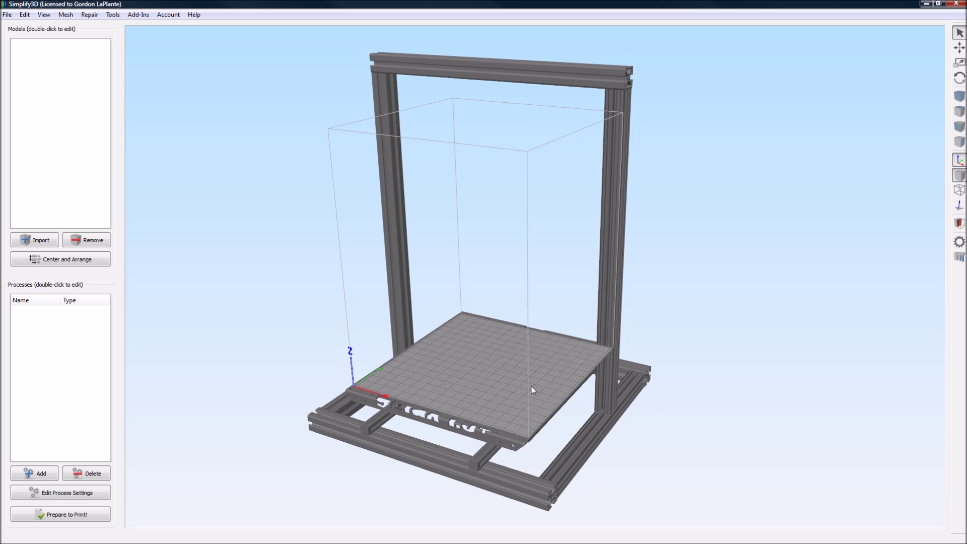
drag(464, 347, 519, 368)
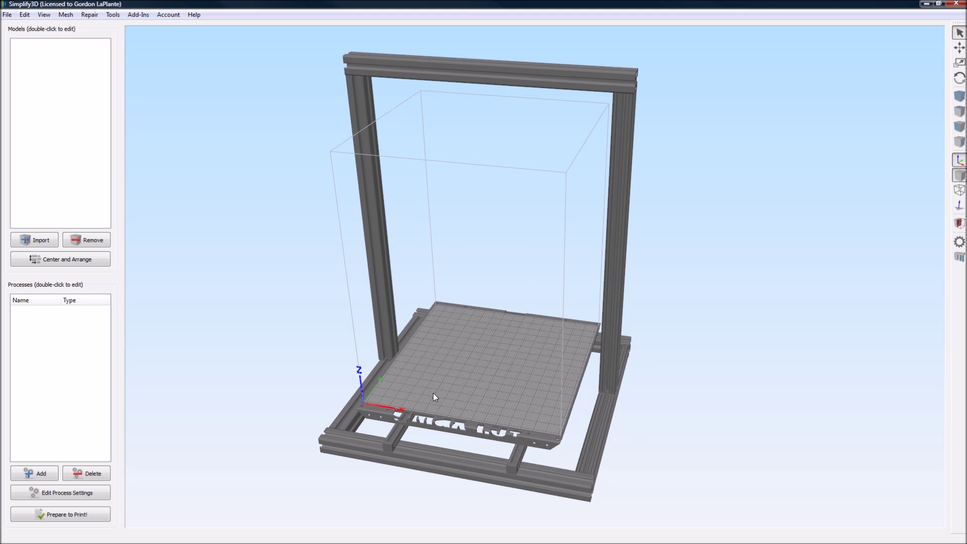
drag(500, 412, 503, 385)
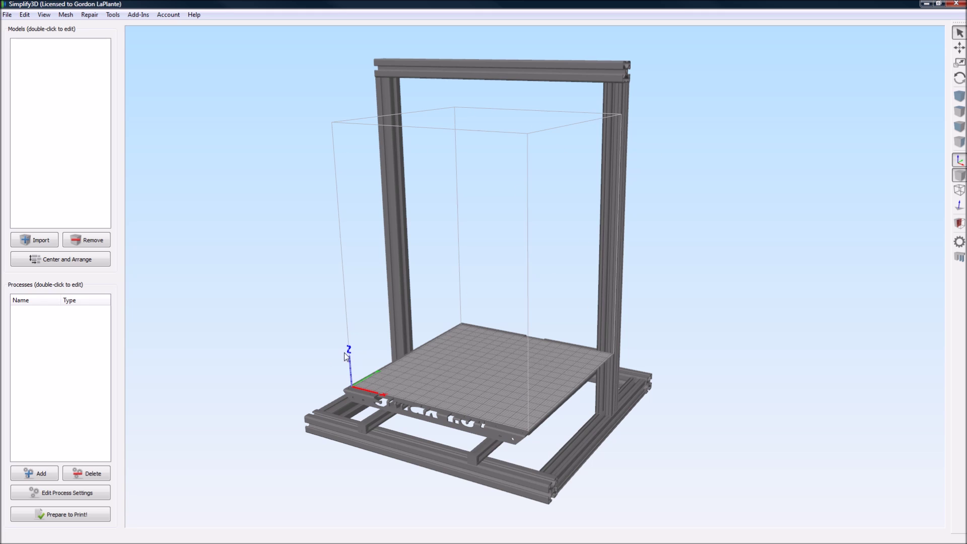
Import the parametric twist vase STL onto the build plate and zoom in on it.
key(ctrl+i)
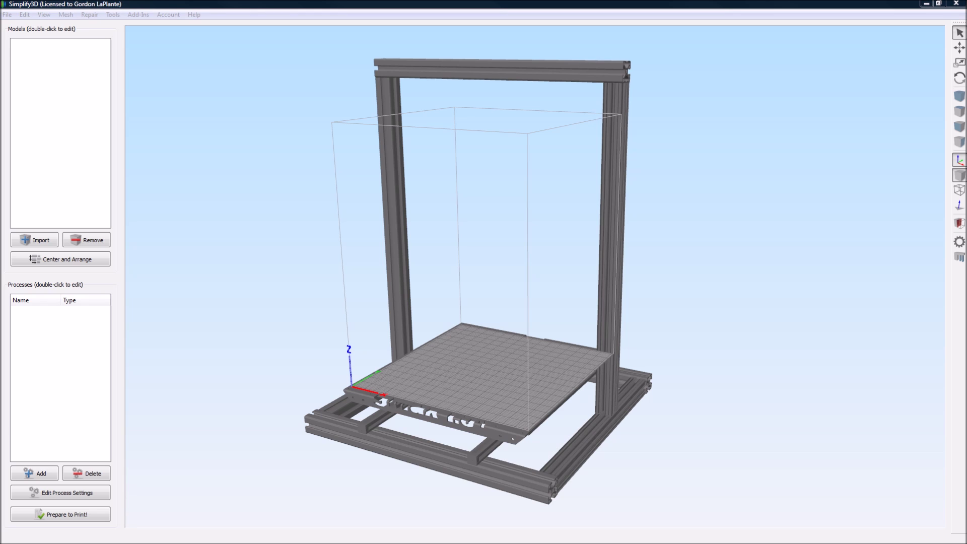
drag(359, 221, 416, 306)
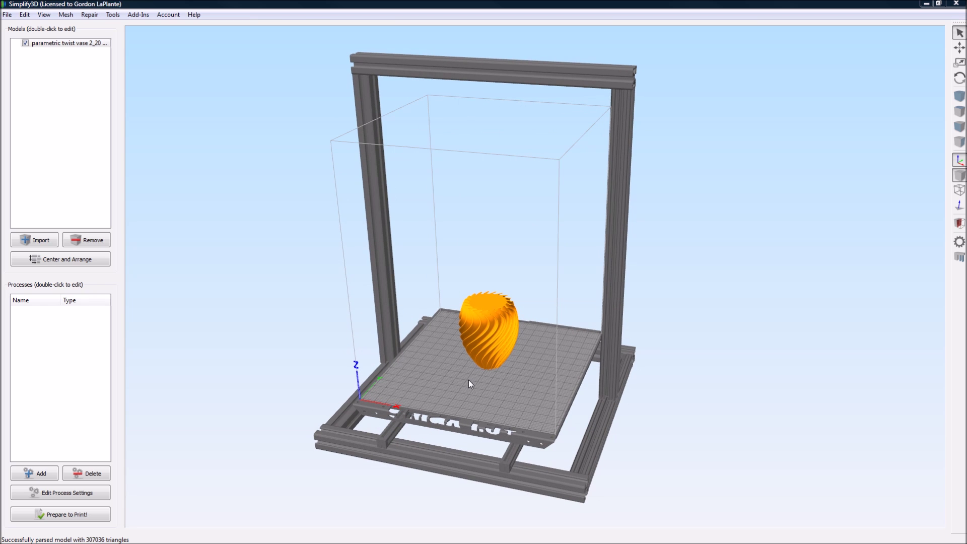
scroll(527, 384, up, 5)
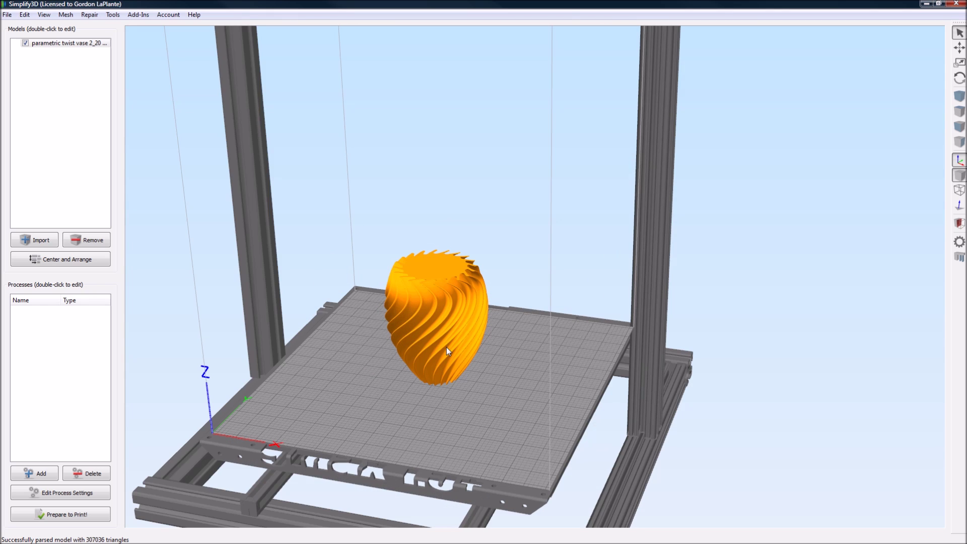
scroll(494, 382, down, 6)
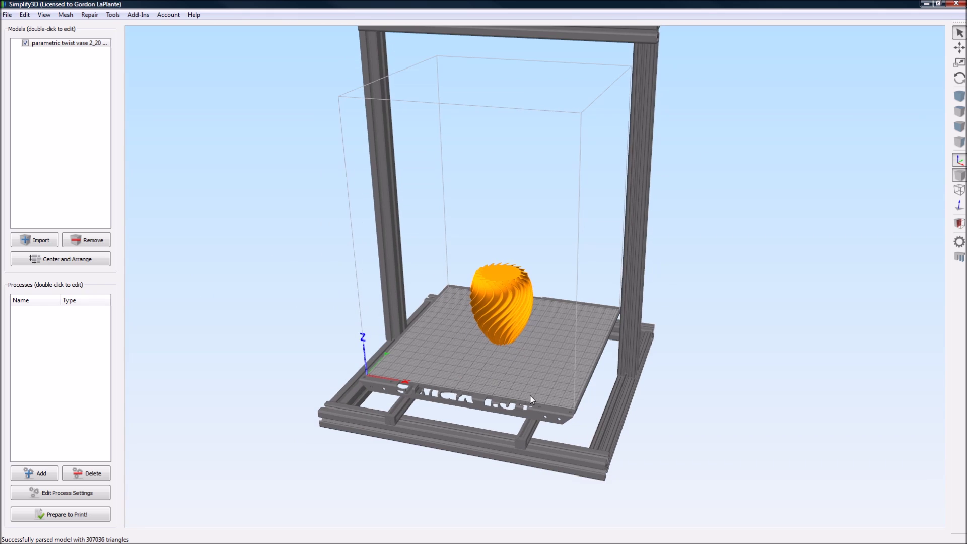
mouse_move(514, 397)
mouse_down()
mouse_move(513, 382)
mouse_move(511, 409)
mouse_up()
scroll(511, 397, up, 5)
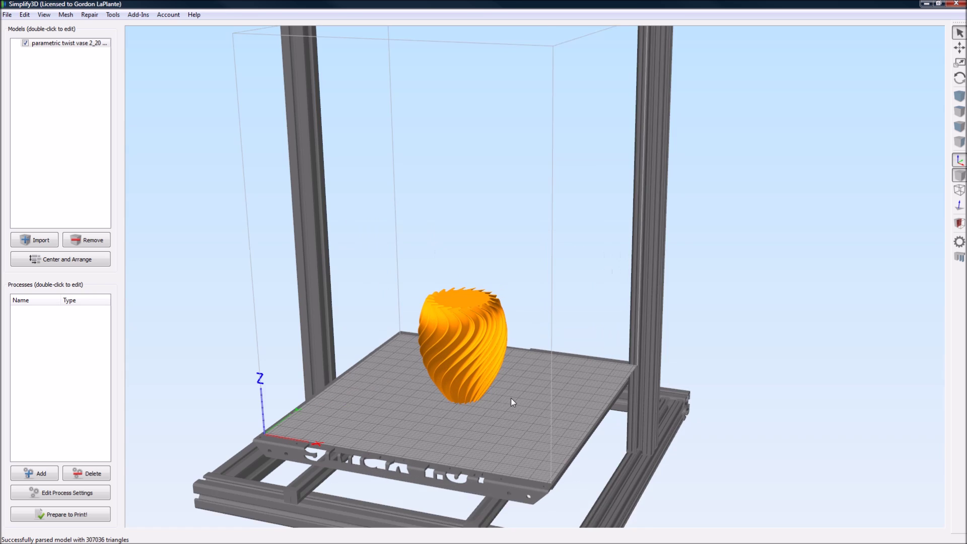
scroll(547, 344, up, 4)
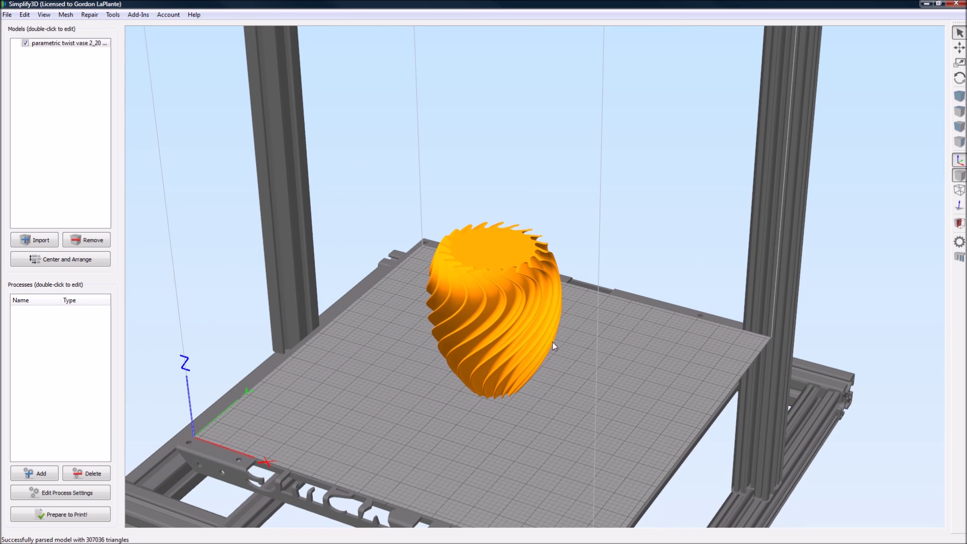
Set the vase's X Scale to 50% with uniform scaling, giving 63.89 × 63.89 × 76.20 mm.
double_click(492, 309)
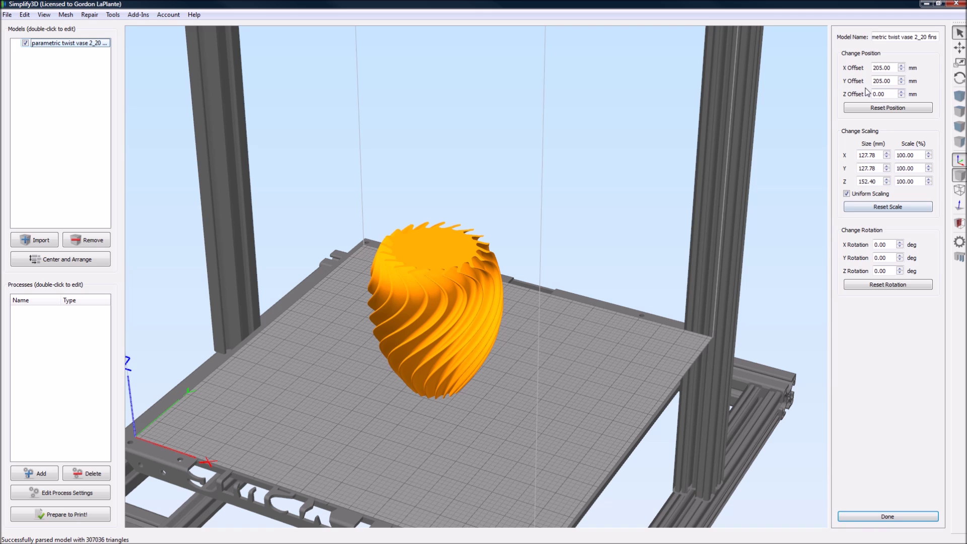
double_click(906, 155)
text(7)
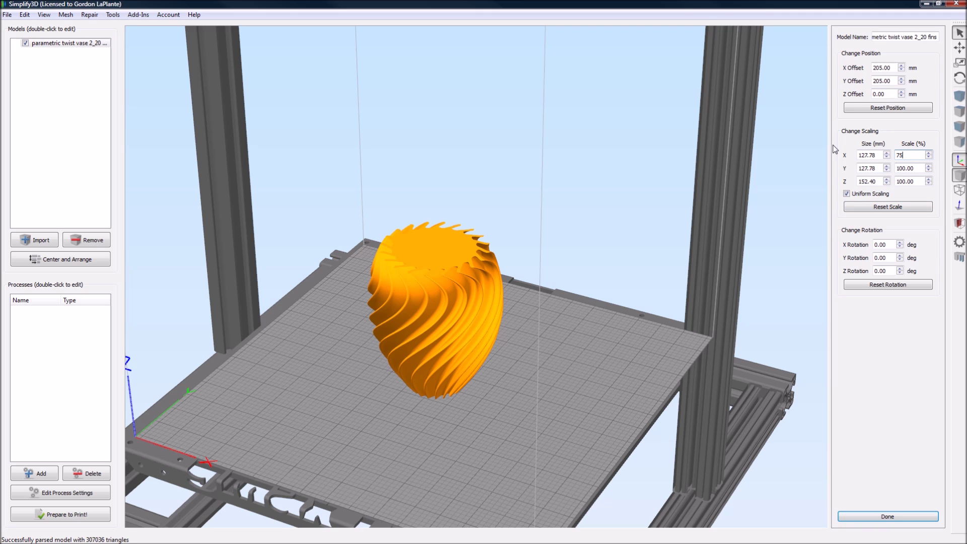
text(5)
click(910, 169)
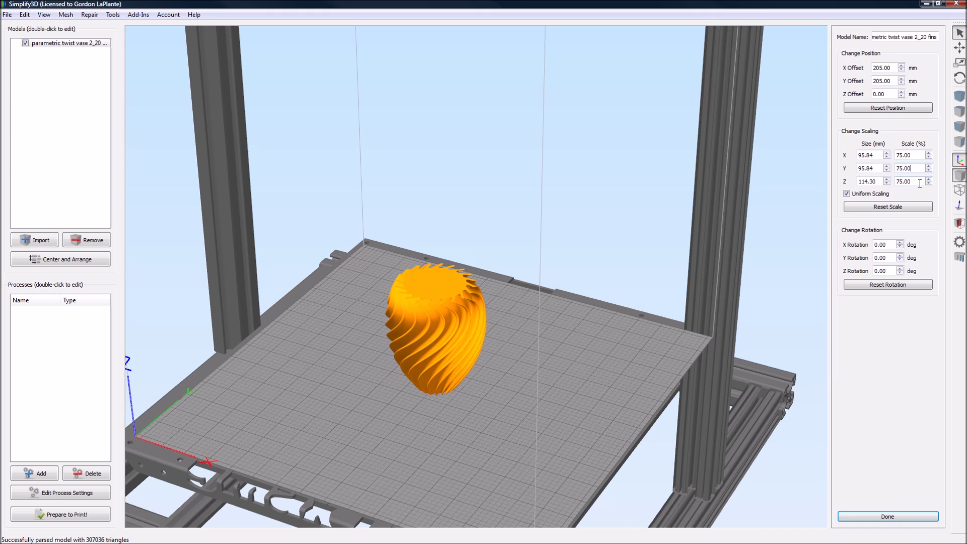
key(shift+Tab)
text(50)
key(Return)
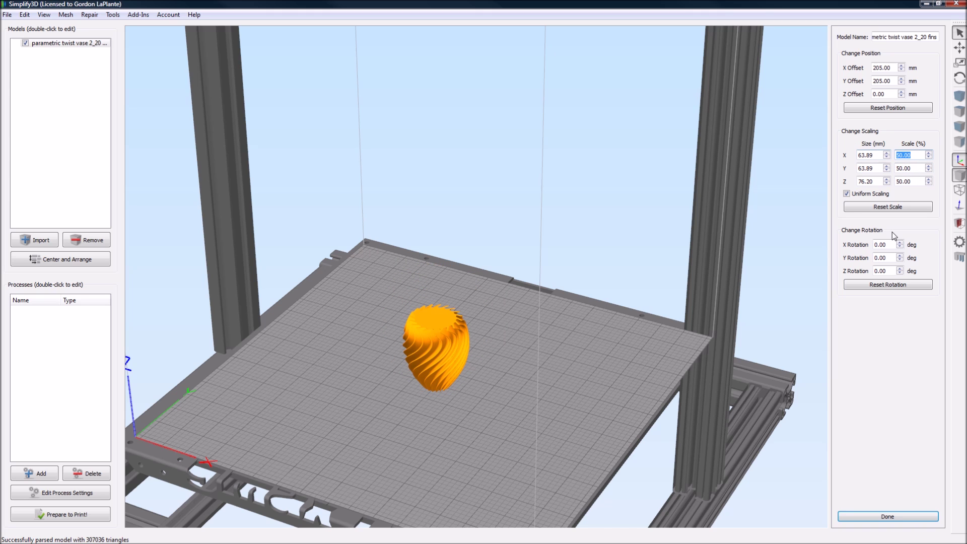
mouse_move(589, 420)
mouse_down()
mouse_move(507, 442)
mouse_move(529, 357)
mouse_move(464, 379)
mouse_move(473, 380)
mouse_move(519, 262)
mouse_move(510, 379)
mouse_move(479, 270)
mouse_move(569, 230)
mouse_move(510, 273)
mouse_move(516, 293)
mouse_move(516, 189)
mouse_up()
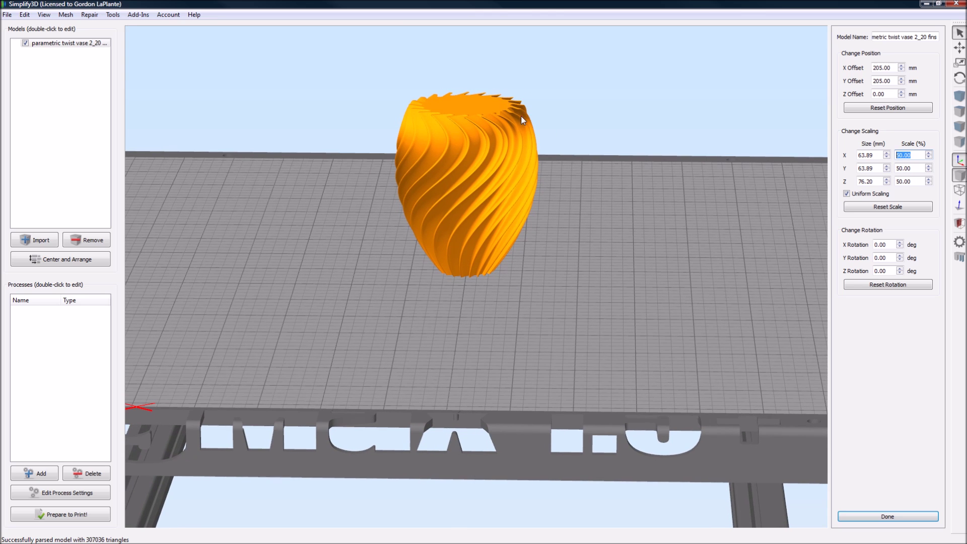
Inspect the 50%-scaled vase from several angles and close its position and scaling panel.
drag(623, 234, 551, 356)
scroll(549, 353, up, 5)
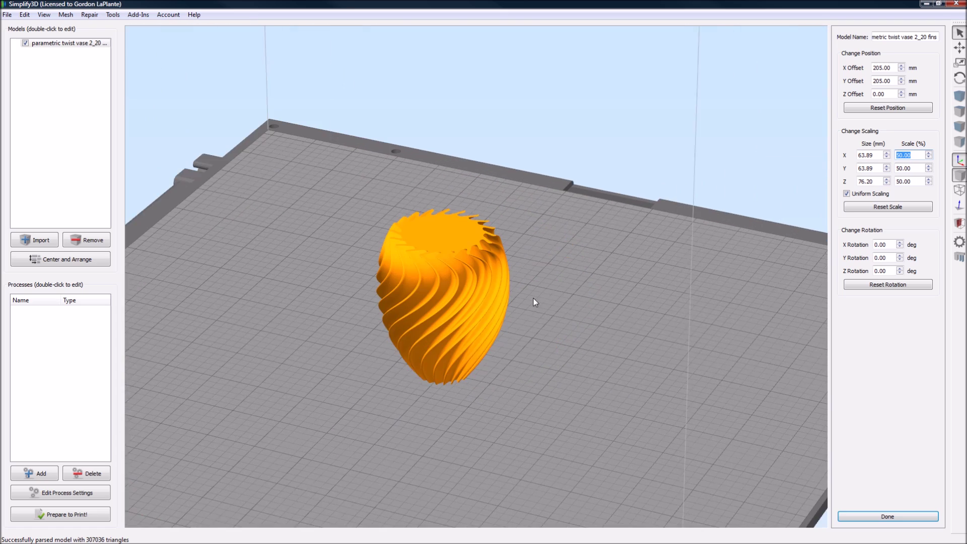
right_drag(449, 301, 599, 292)
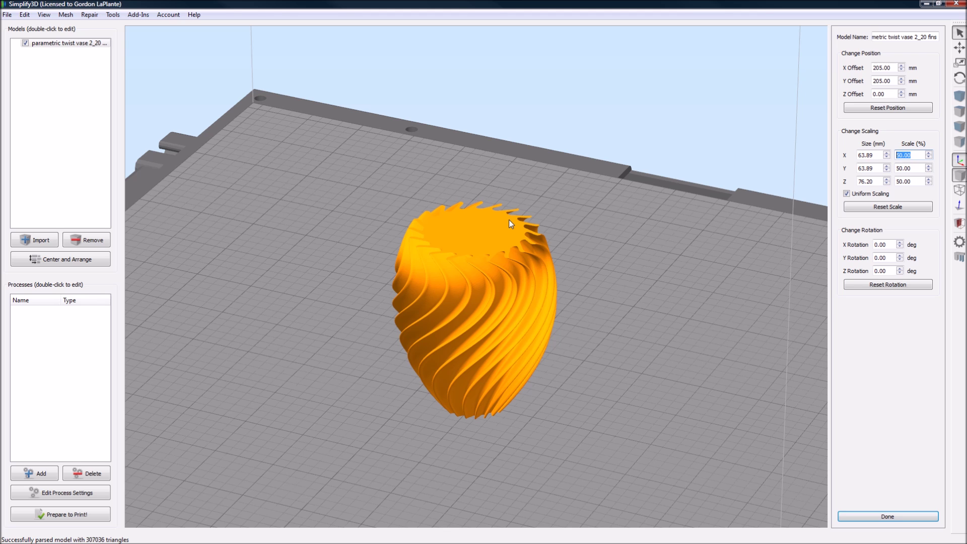
click(464, 277)
drag(464, 277, 473, 306)
scroll(484, 282, up, 3)
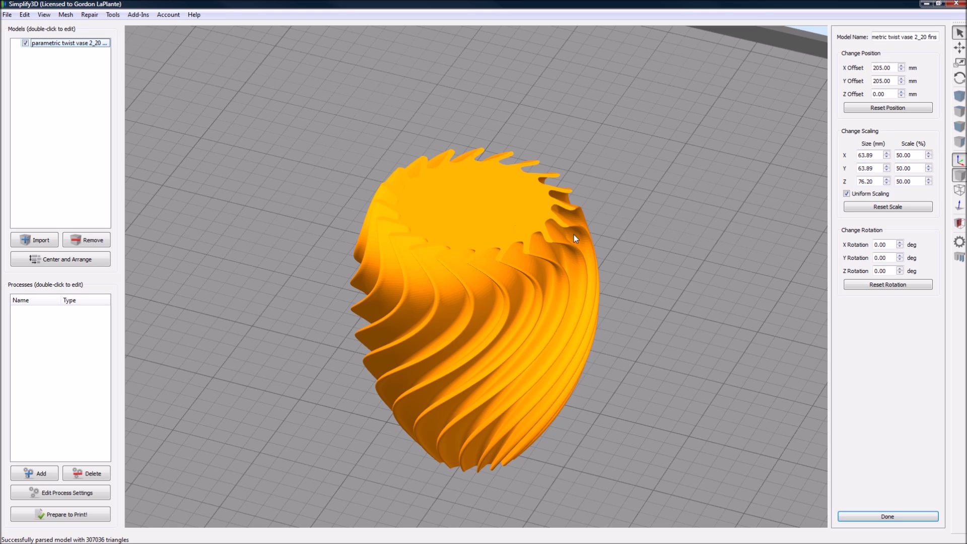
drag(458, 179, 481, 176)
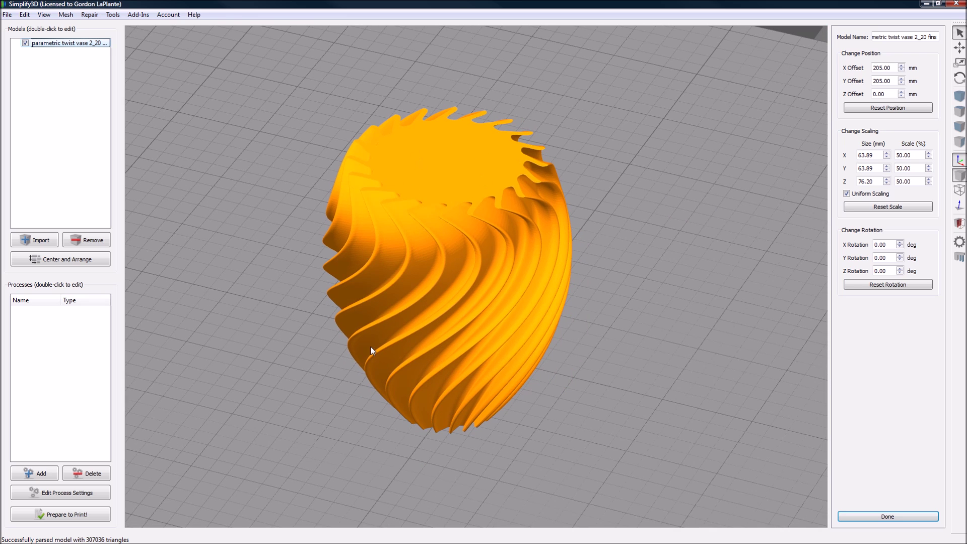
drag(367, 355, 451, 406)
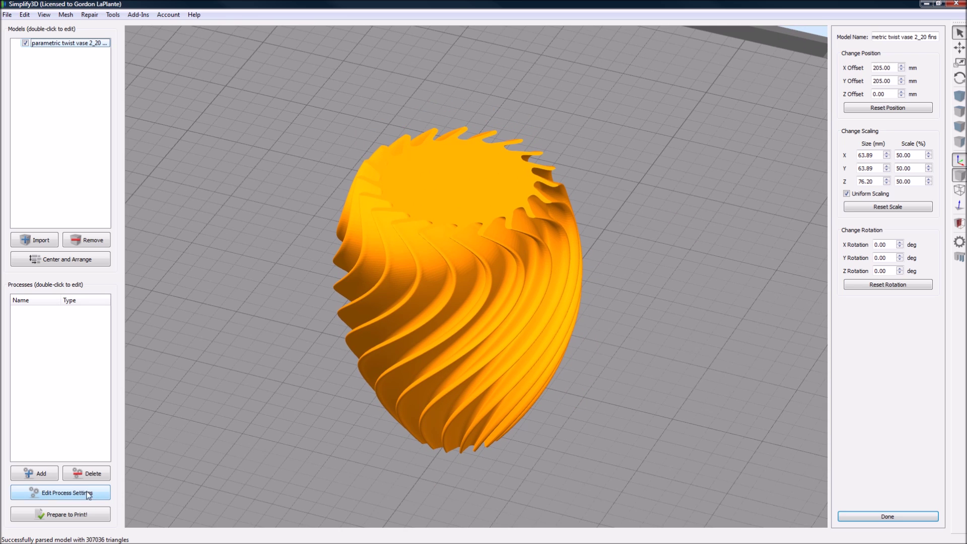
drag(441, 259, 424, 162)
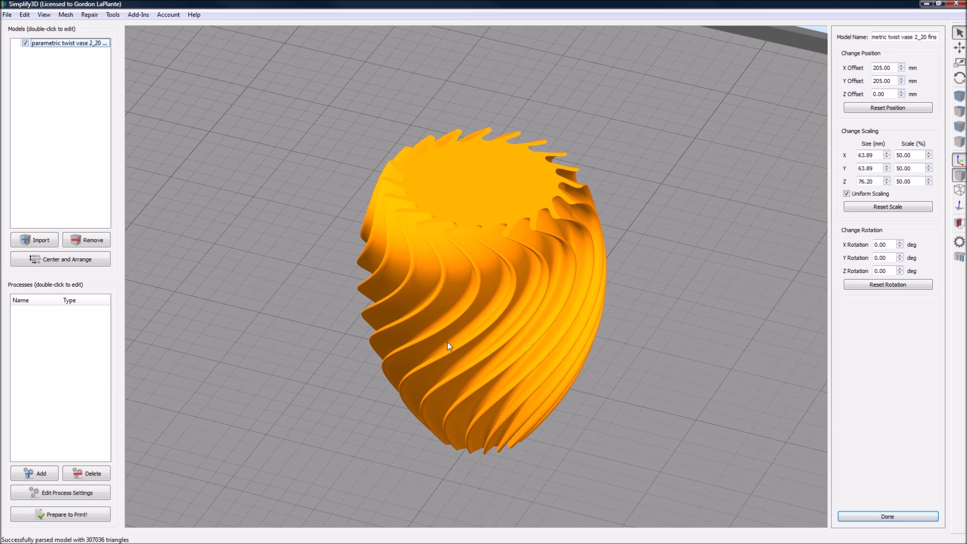
click(888, 517)
scroll(335, 380, down, 5)
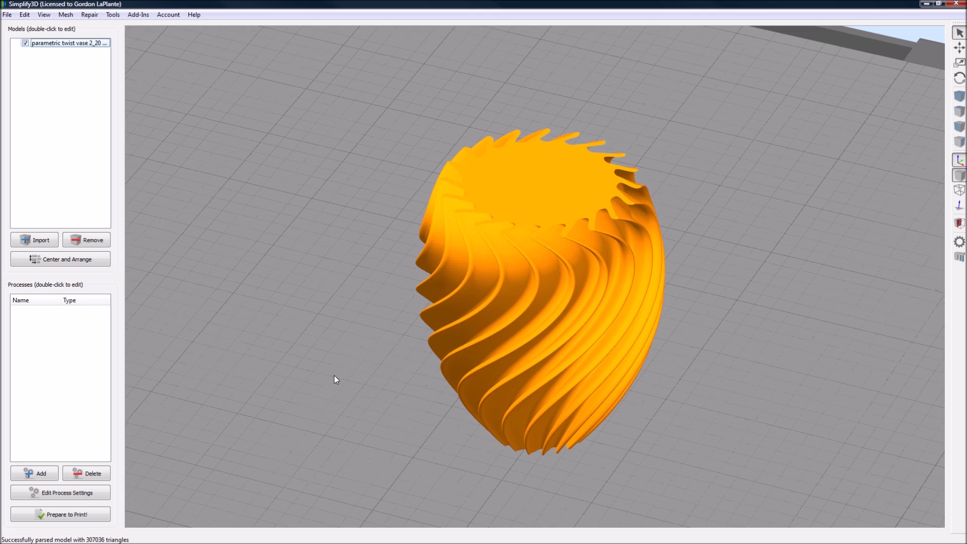
drag(504, 186, 470, 340)
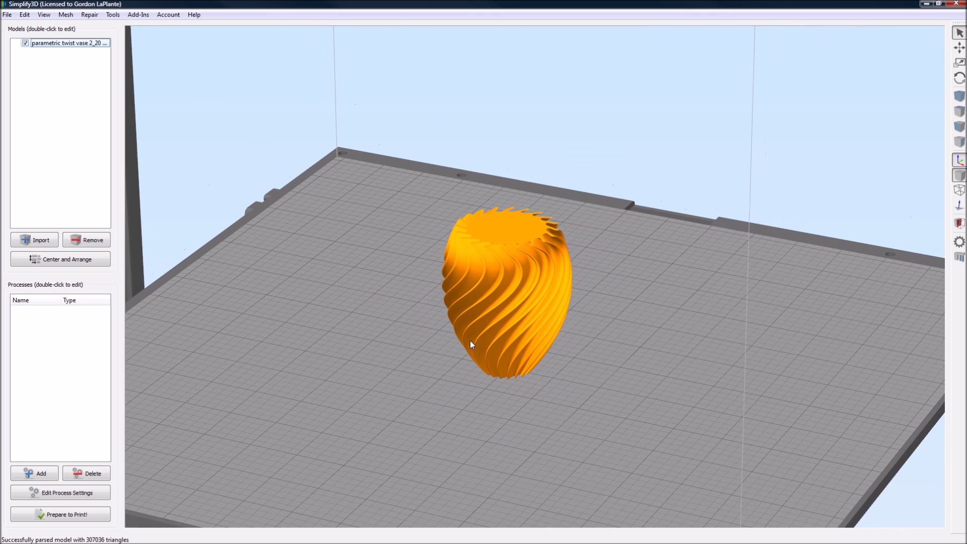
Create Process1 and auto-configure it for High print quality, raising infill to 40%.
click(56, 496)
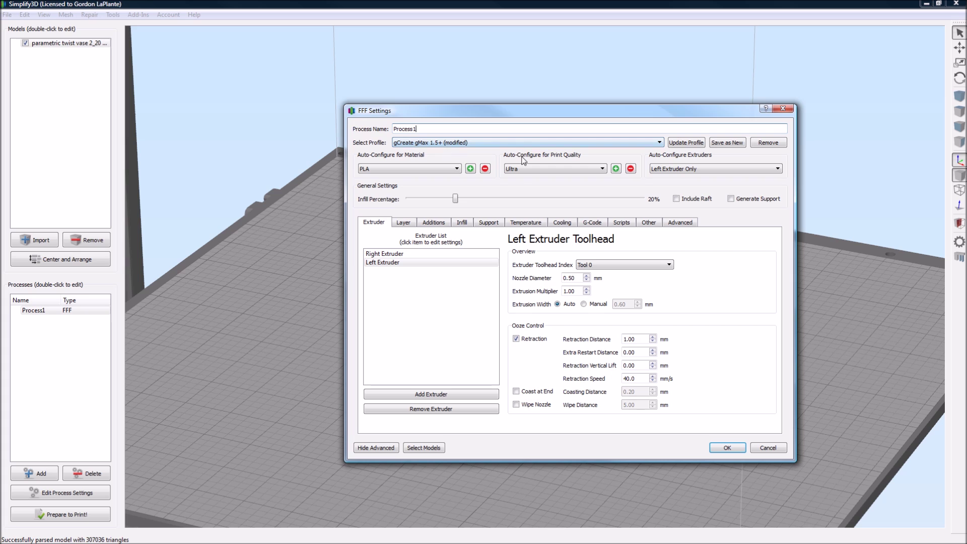
click(540, 173)
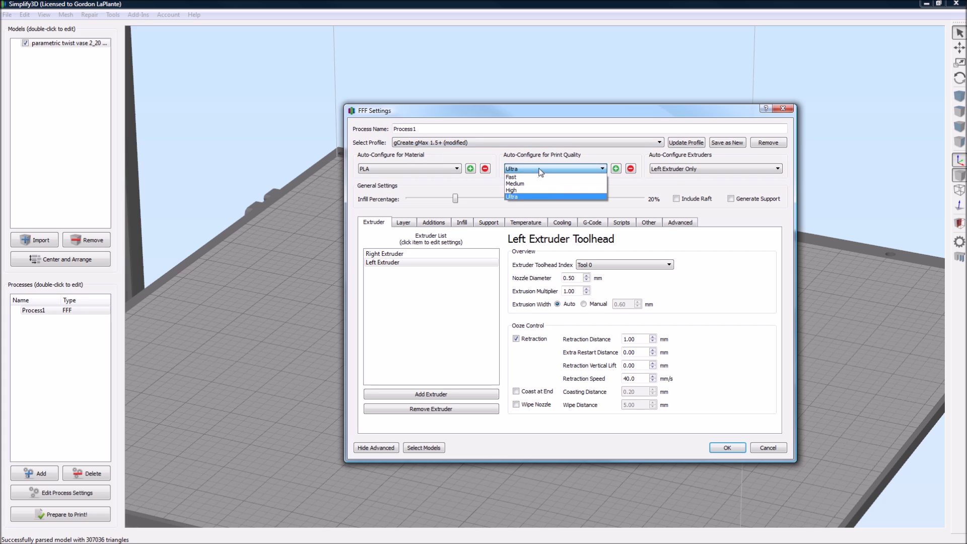
click(540, 195)
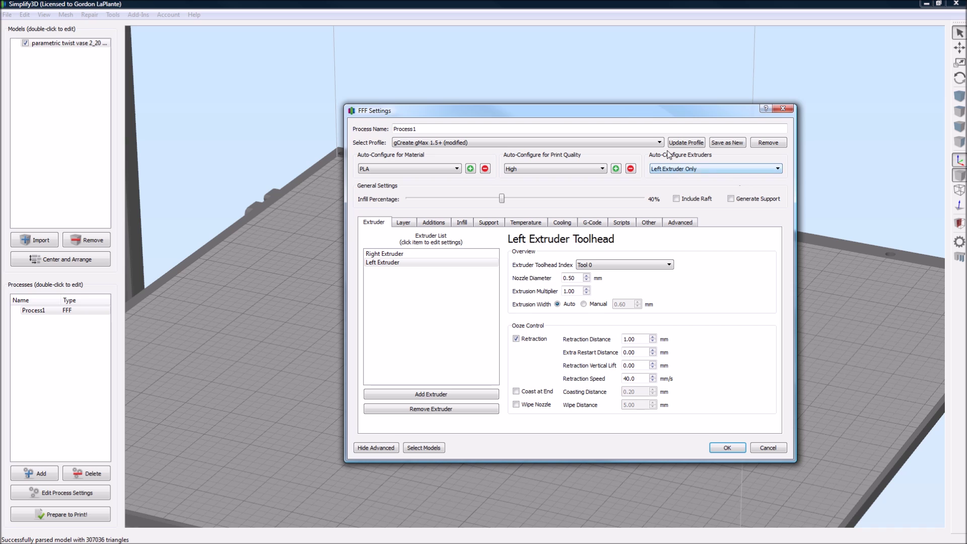
drag(553, 111, 414, 93)
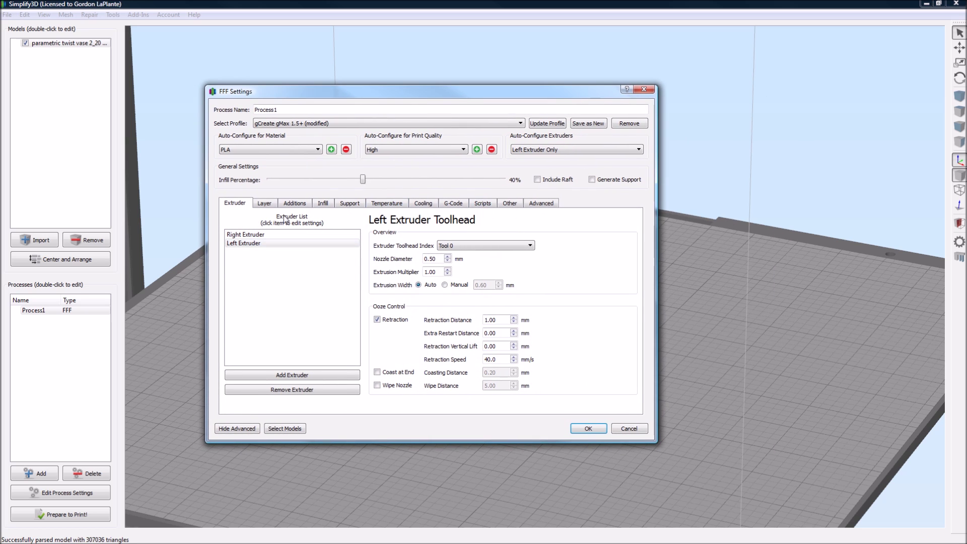
click(264, 203)
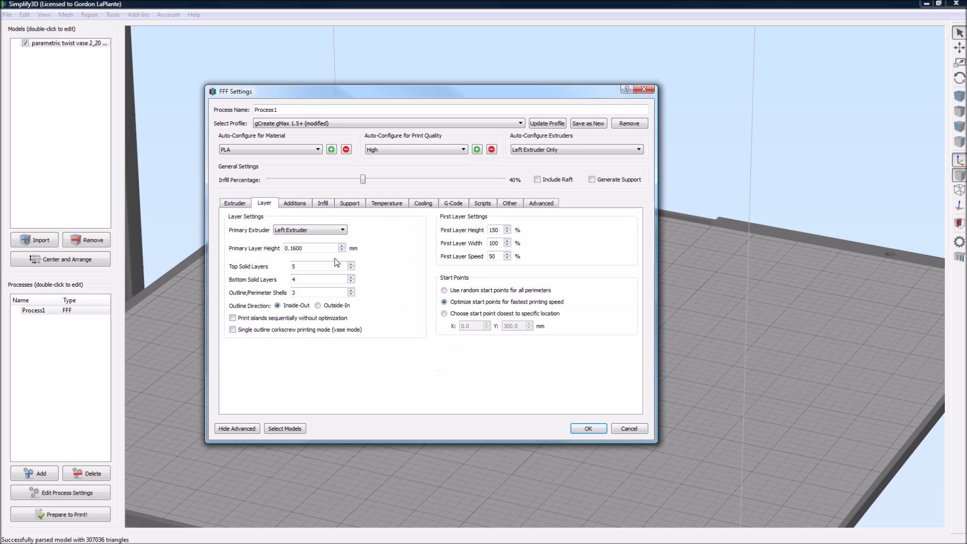
Set Primary Layer Height to 0.2 mm and confirm the process settings with OK.
triple_click(307, 247)
text(.2)
key(Tab)
drag(351, 91, 327, 57)
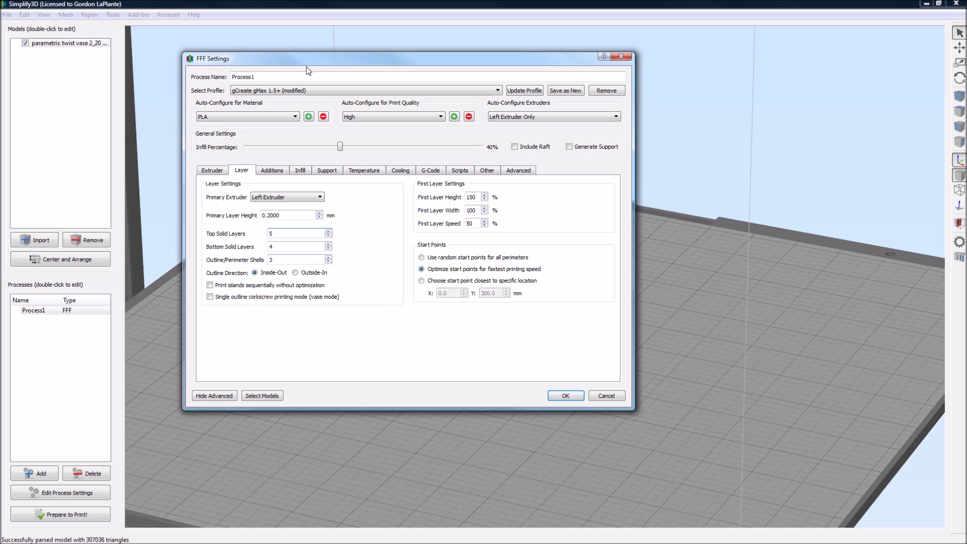
drag(307, 65, 476, 77)
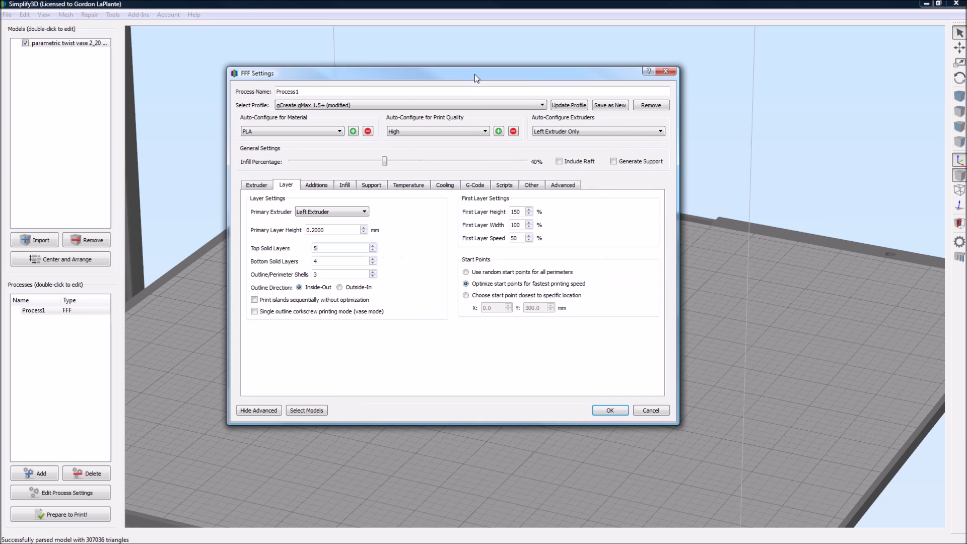
click(609, 411)
Reopen Process1 settings and enable single outline corkscrew printing (vase mode) on the Layer tab.
right_drag(467, 309, 345, 313)
click(73, 496)
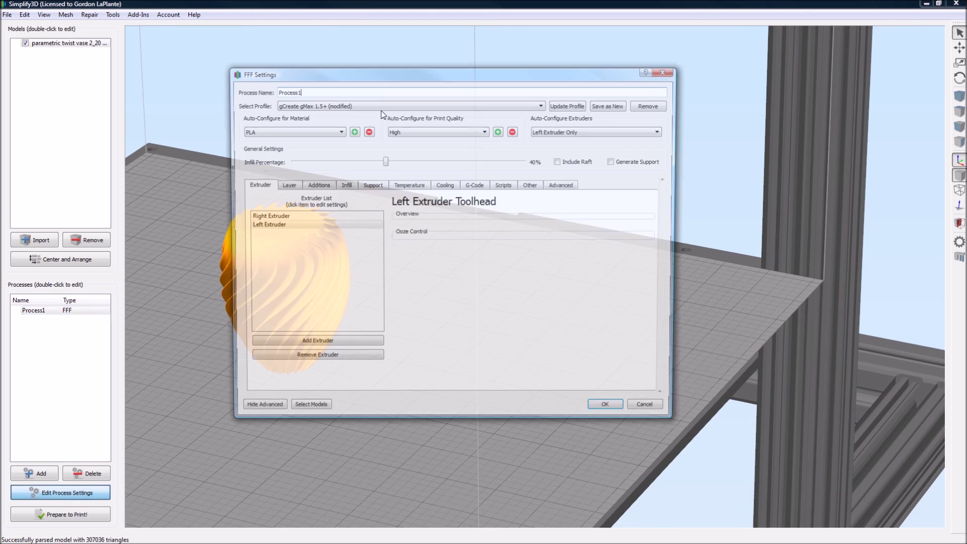
drag(363, 76, 574, 79)
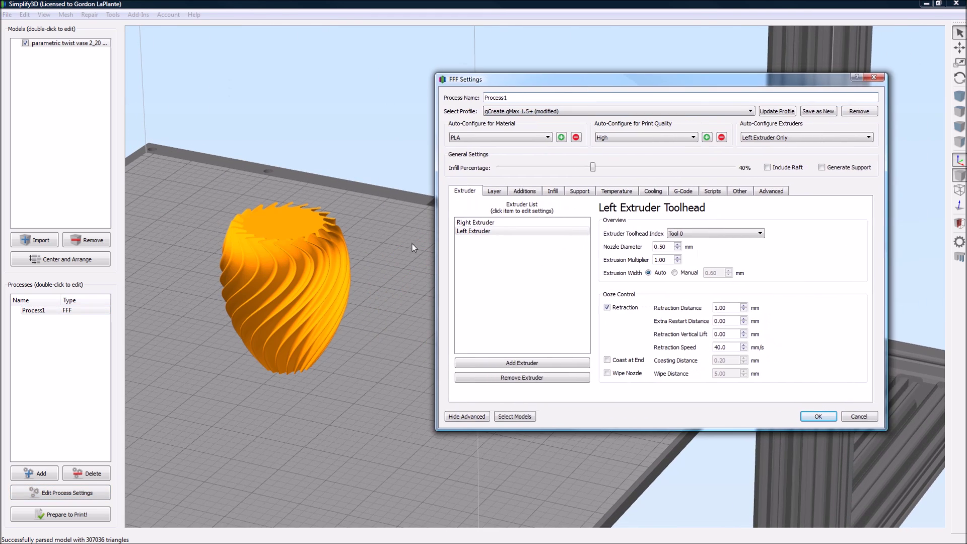
click(494, 191)
click(494, 320)
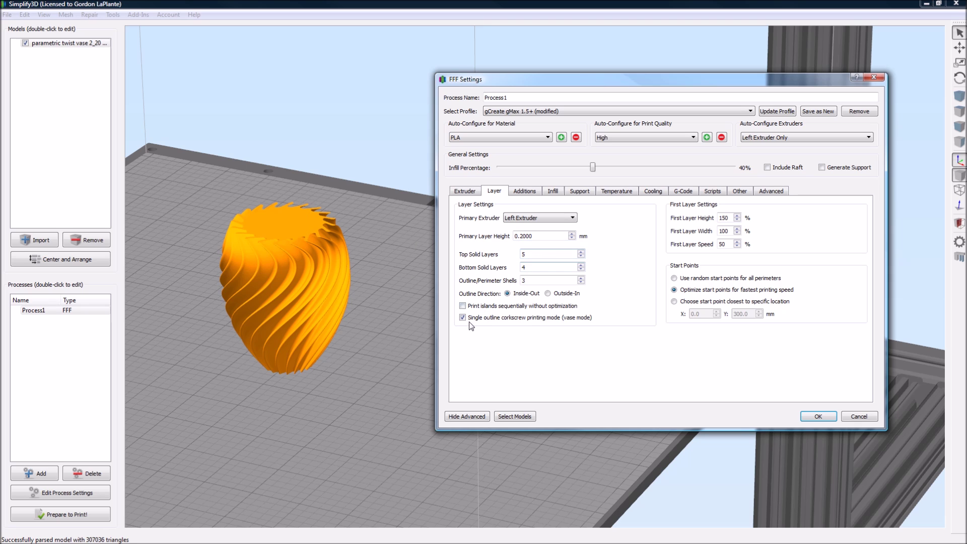
Set Top Solid Layers to 0 and Bottom Solid Layers to 2, then view the skirt settings.
mouse_move(532, 324)
mouse_move(563, 323)
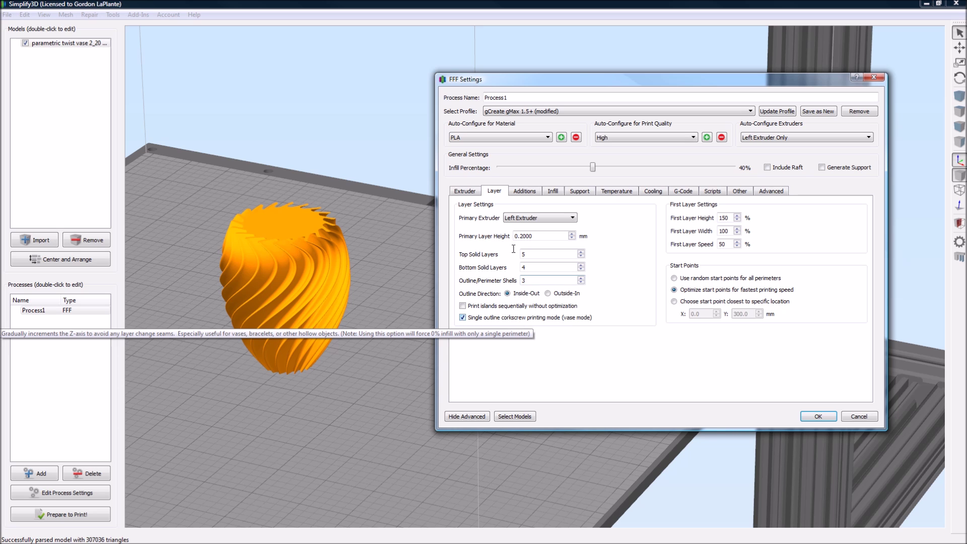
mouse_move(536, 254)
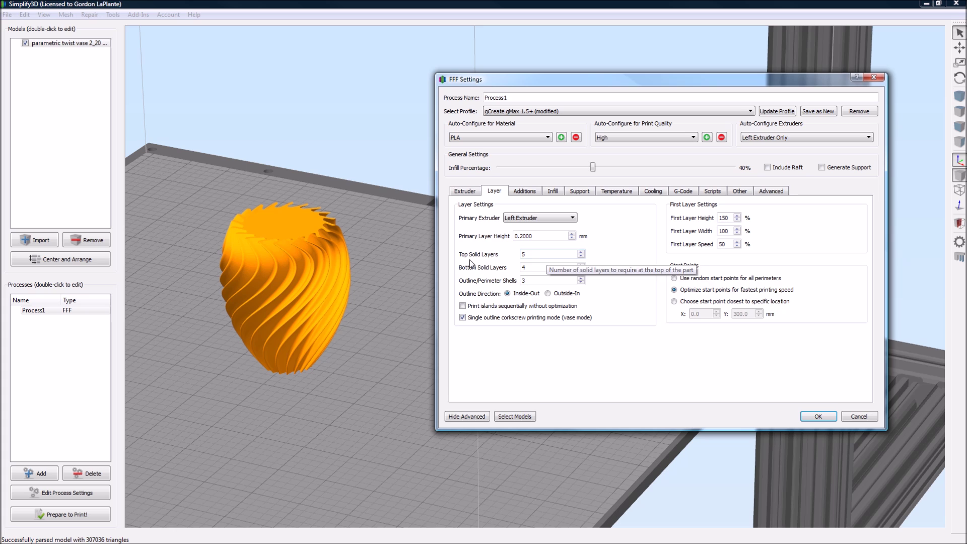
mouse_move(492, 308)
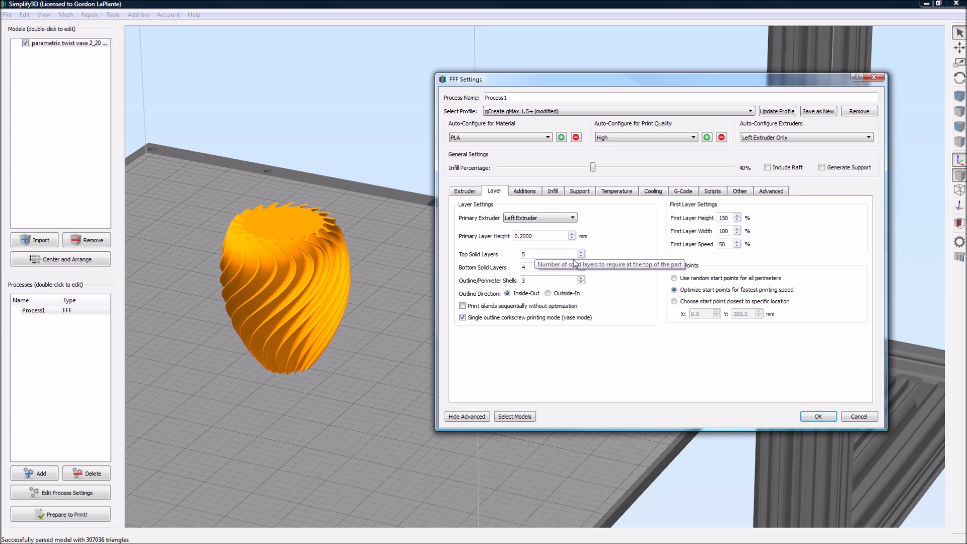
click(581, 256)
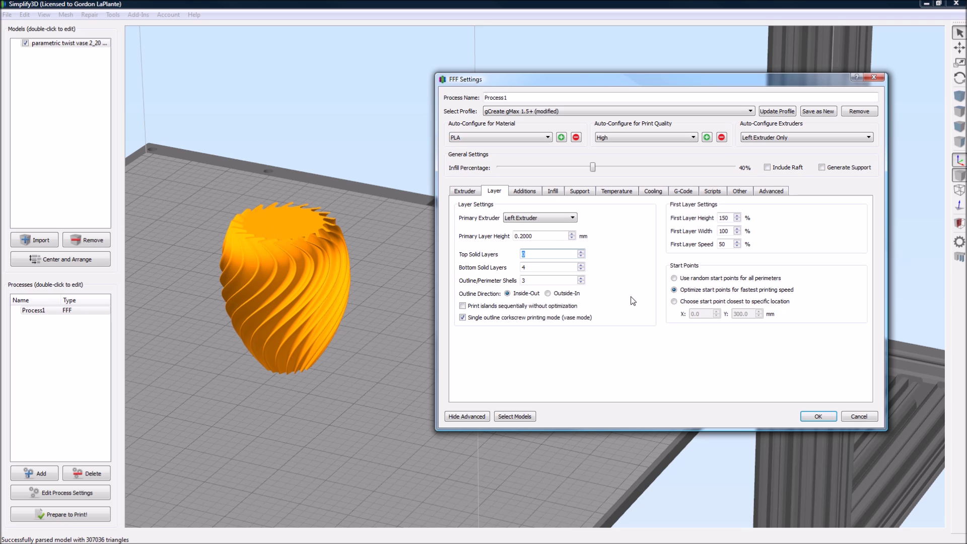
click(581, 270)
click(581, 270)
double_click(581, 253)
double_click(581, 256)
click(528, 192)
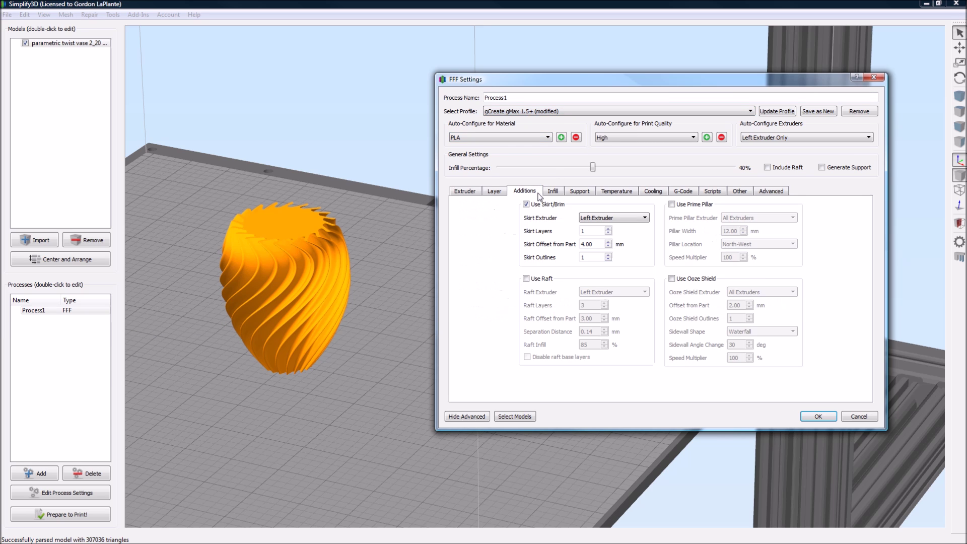
Review the Infill, Support, Temperature, Cooling, G-Code, Scripts and Other tabs of Process1.
click(554, 192)
click(579, 191)
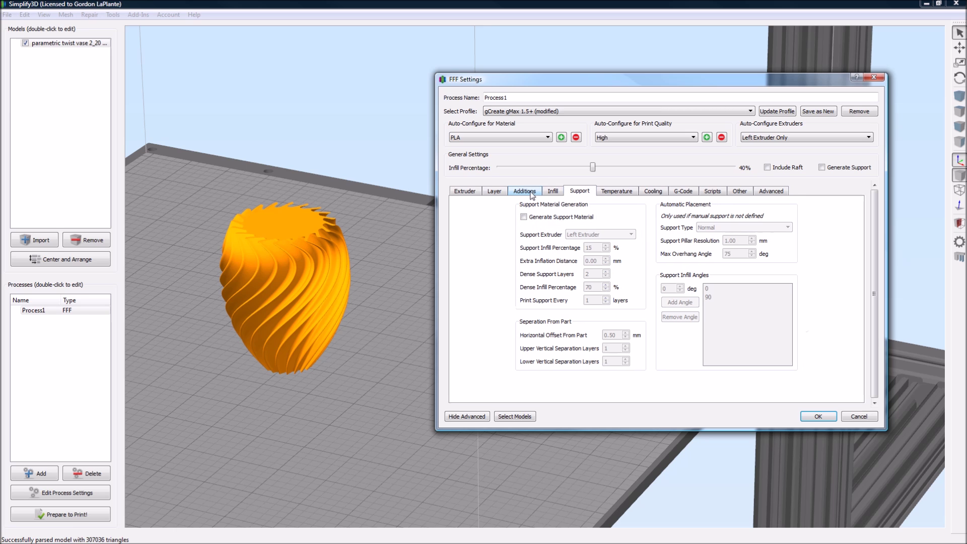
click(554, 192)
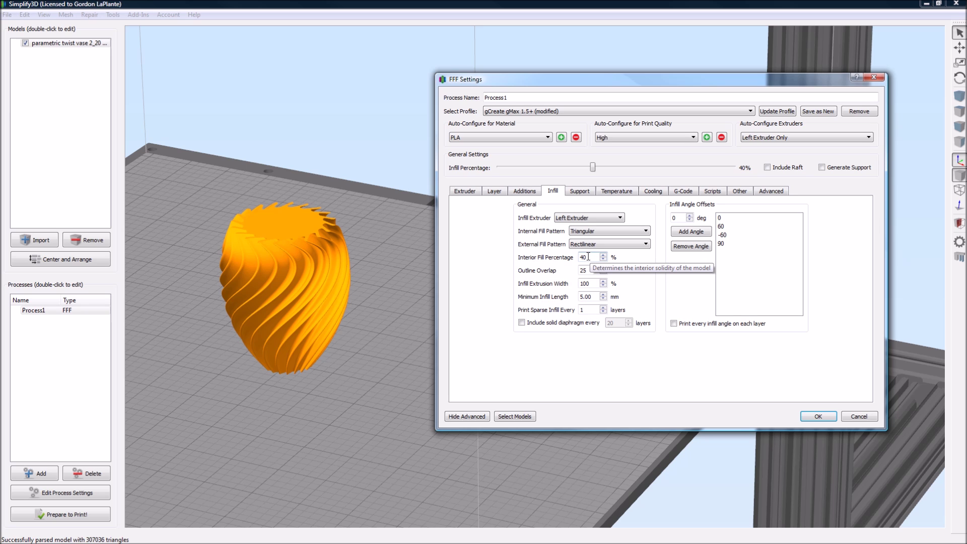
click(582, 192)
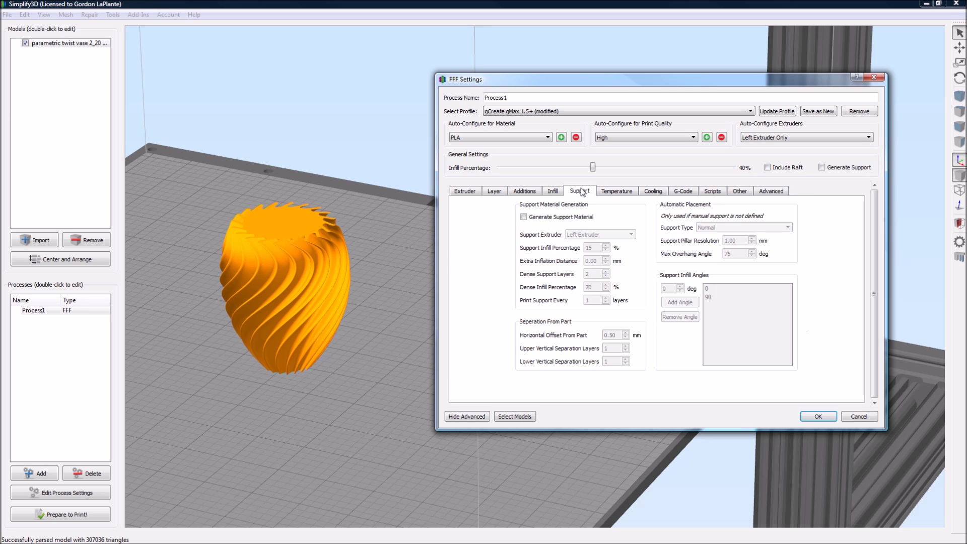
click(623, 193)
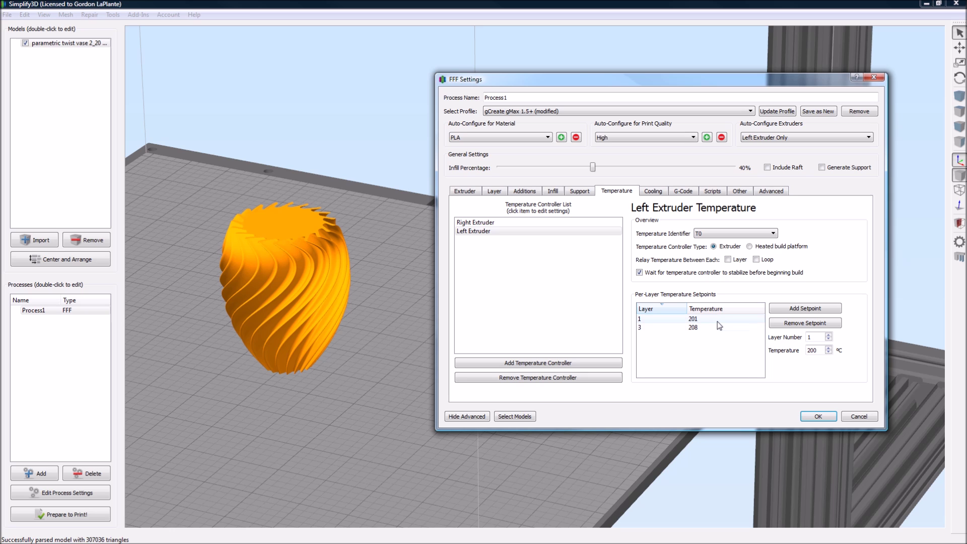
click(653, 190)
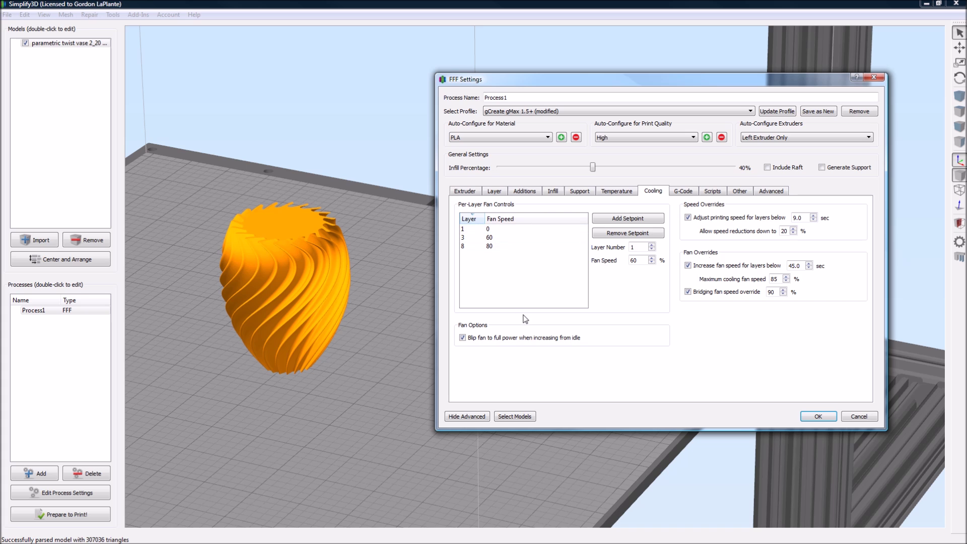
click(685, 191)
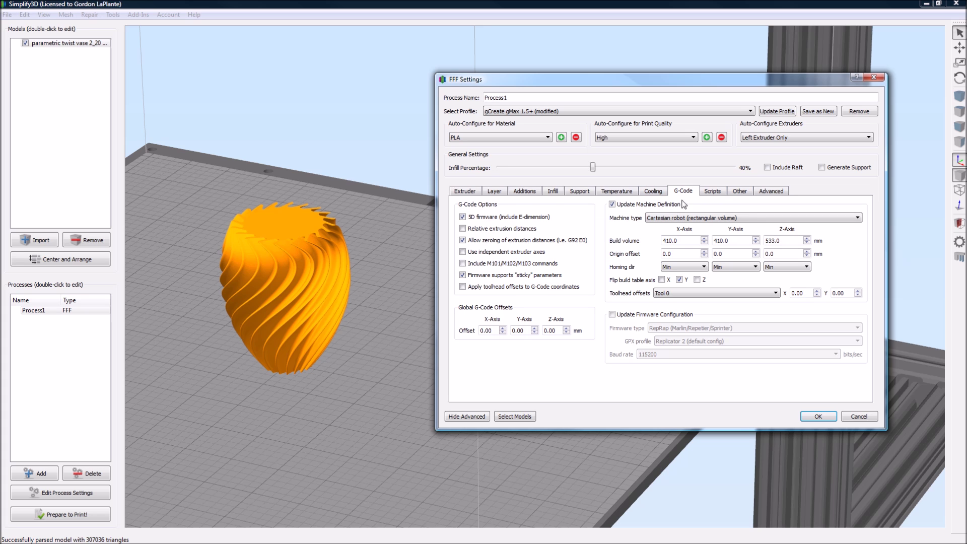
click(711, 191)
click(745, 191)
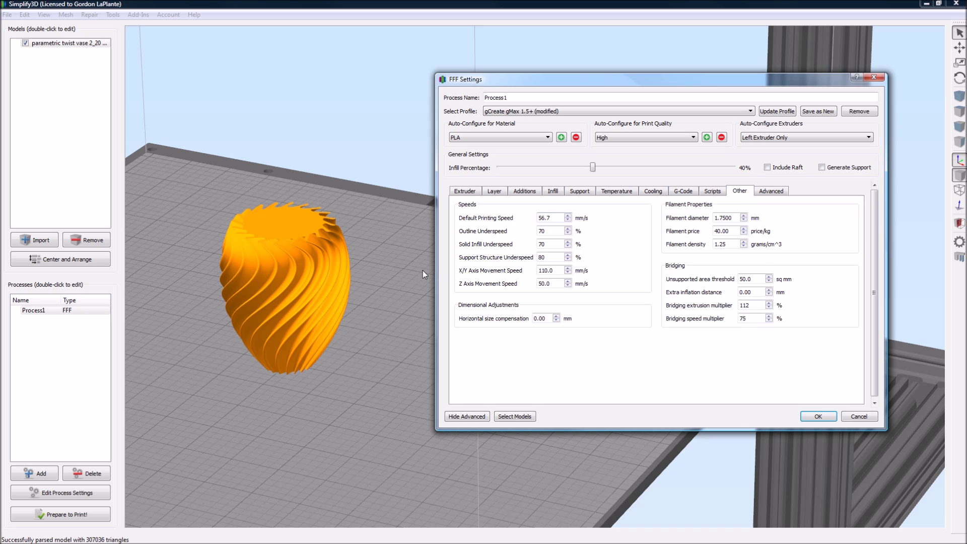
Set the Default Printing Speed to 55 mm/s.
double_click(546, 218)
text(70)
click(549, 230)
double_click(549, 217)
text(55)
click(599, 338)
Check the Advanced, Additions and Extruder tabs before closing the settings.
click(781, 195)
click(527, 194)
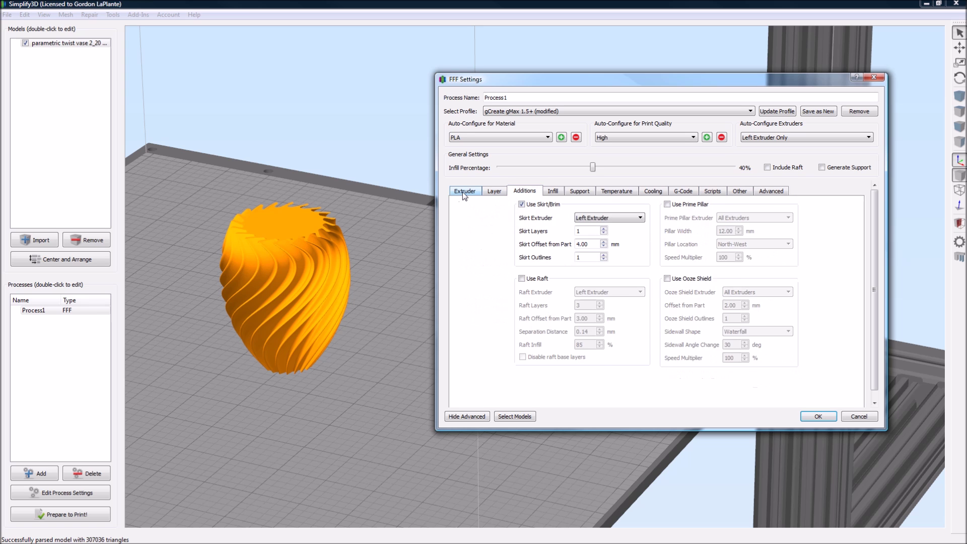
click(462, 192)
Save Process1 and slice the vase, accepting the spiral vase mode overrides.
click(817, 416)
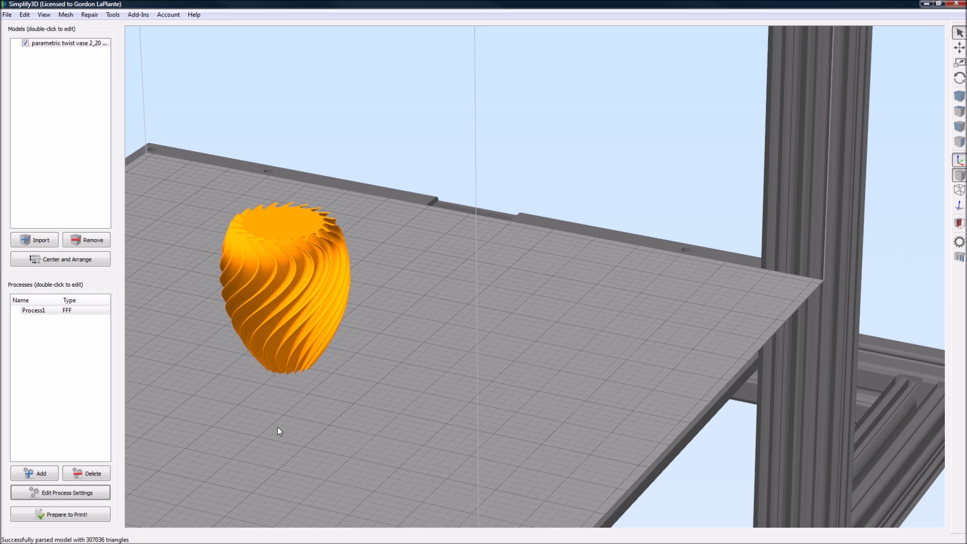
right_drag(277, 427, 469, 435)
scroll(563, 426, up, 3)
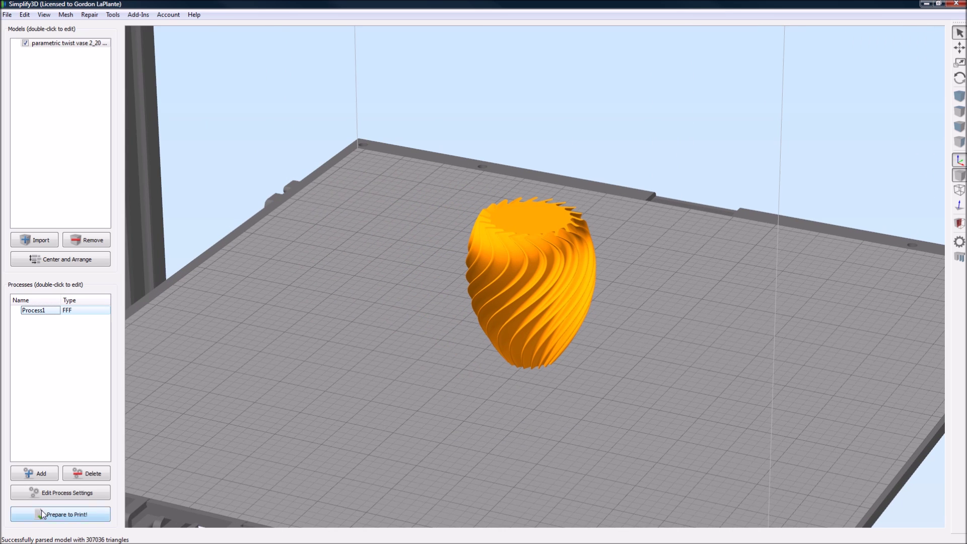
click(41, 510)
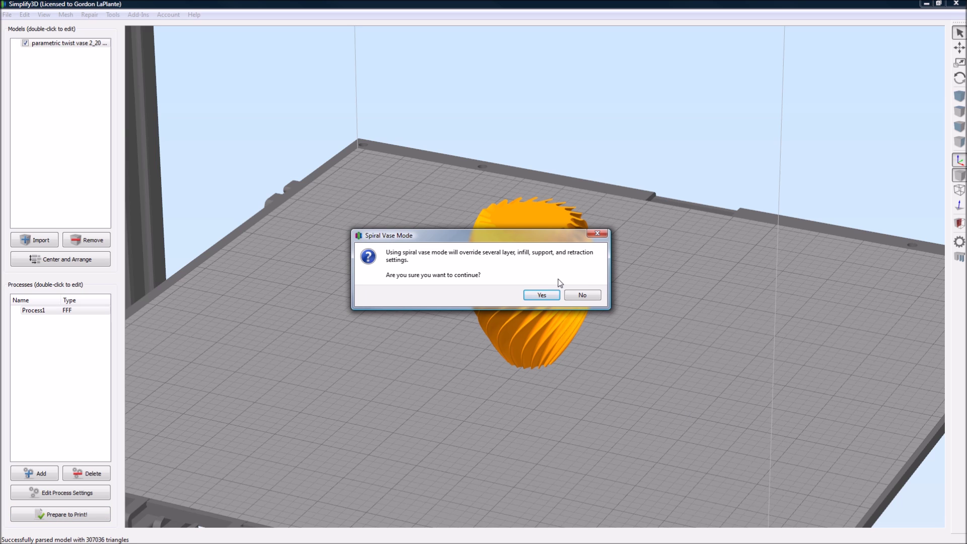
click(543, 296)
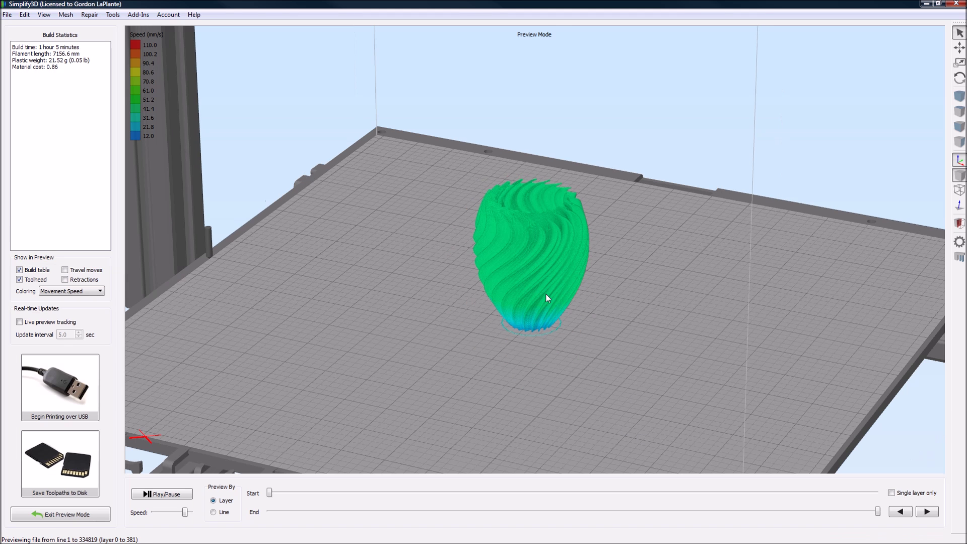
Orbit the sliced vase's toolpath preview, then limit the End layer slider to show only the lower layers.
drag(526, 210, 418, 274)
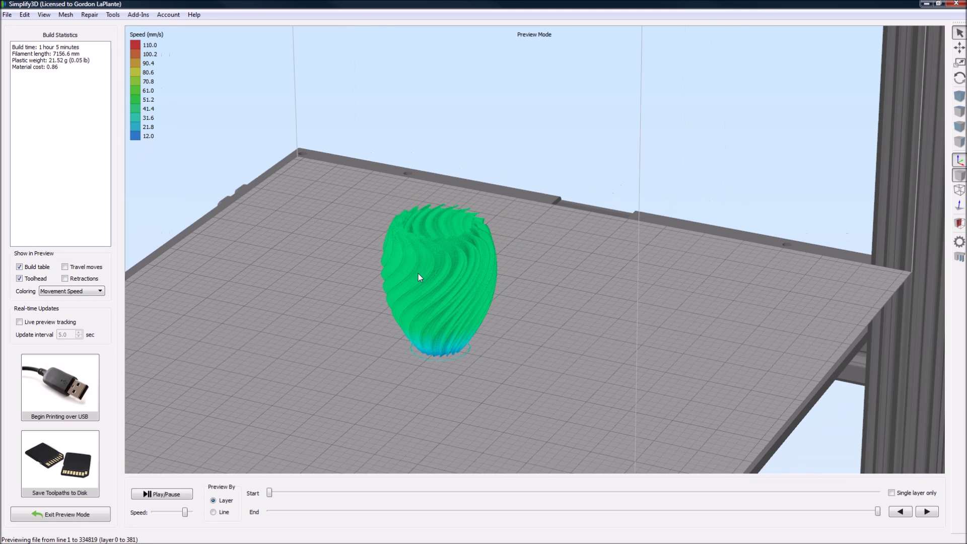
scroll(400, 292, up, 6)
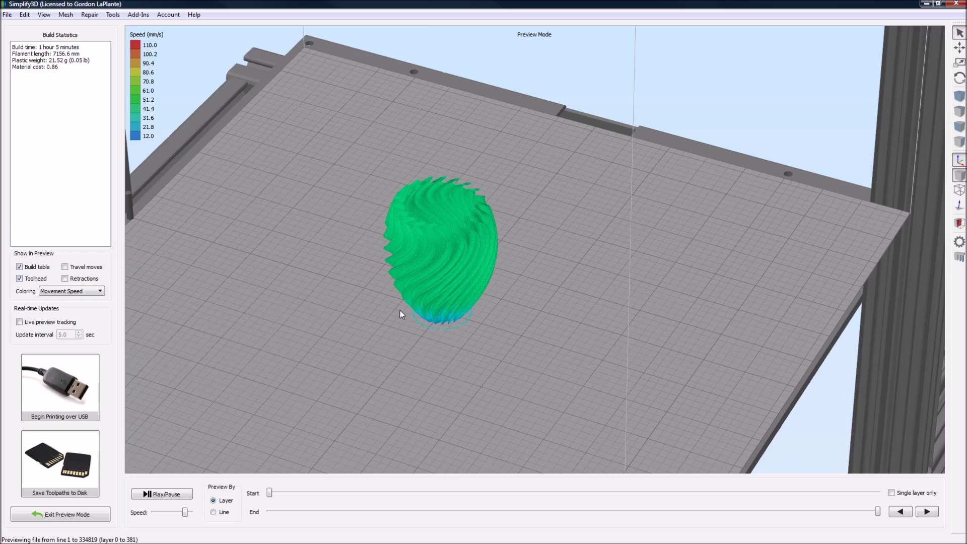
drag(413, 294, 499, 324)
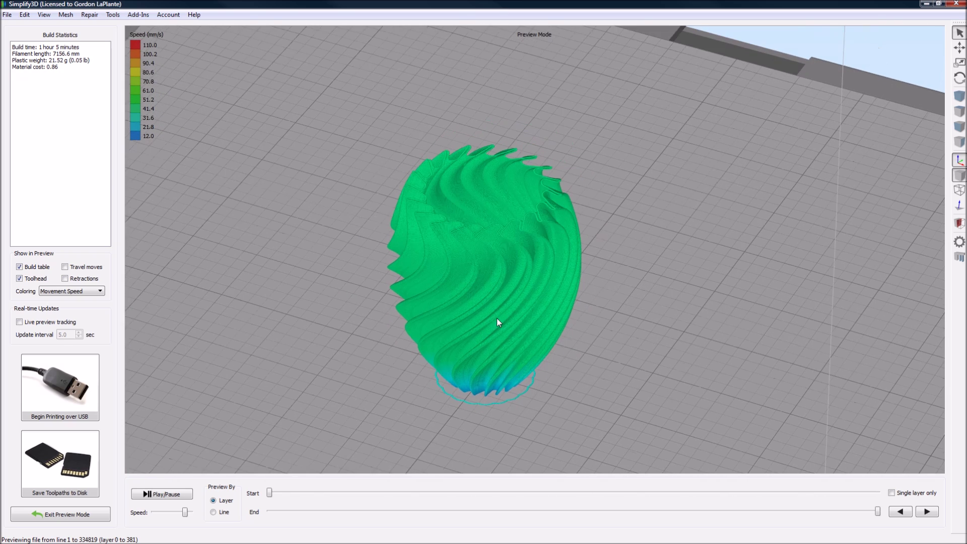
drag(455, 362, 479, 323)
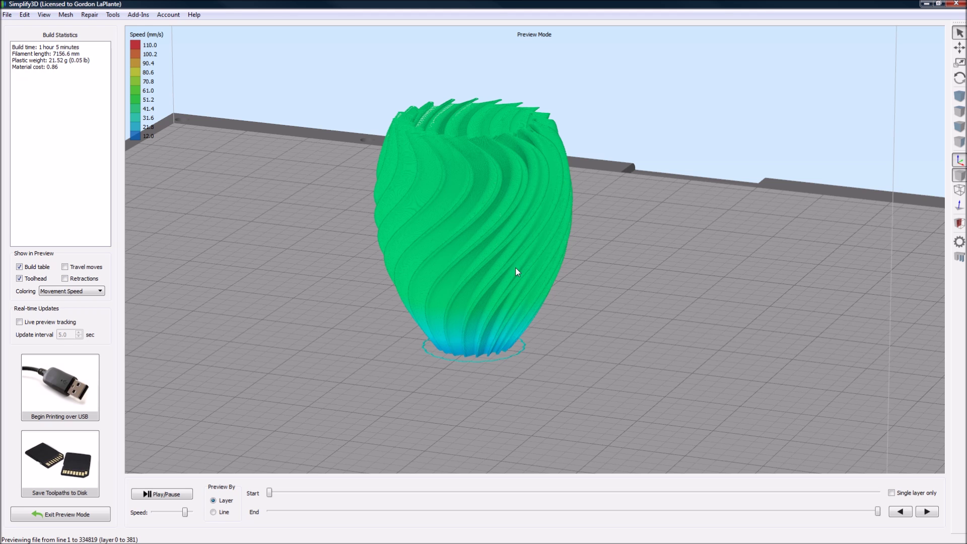
drag(515, 268, 422, 168)
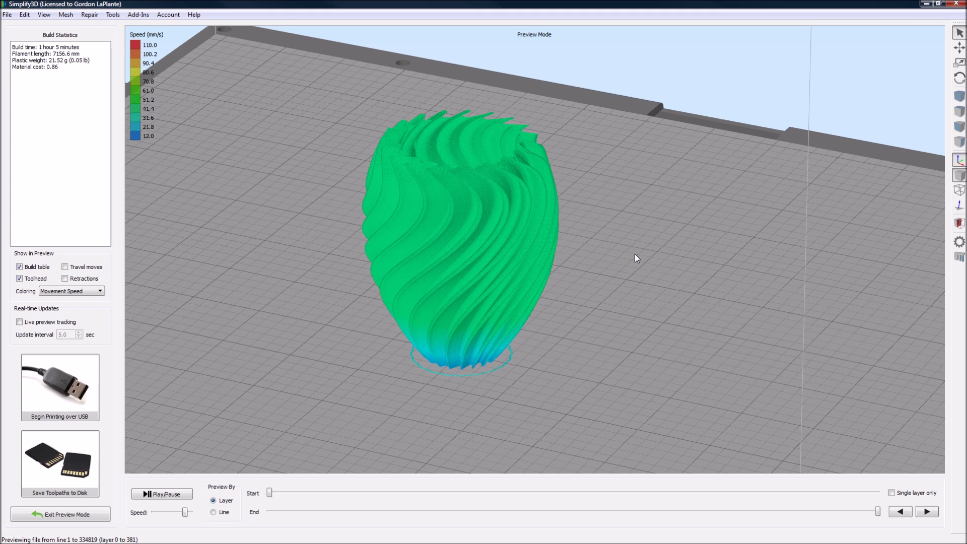
drag(634, 254, 625, 302)
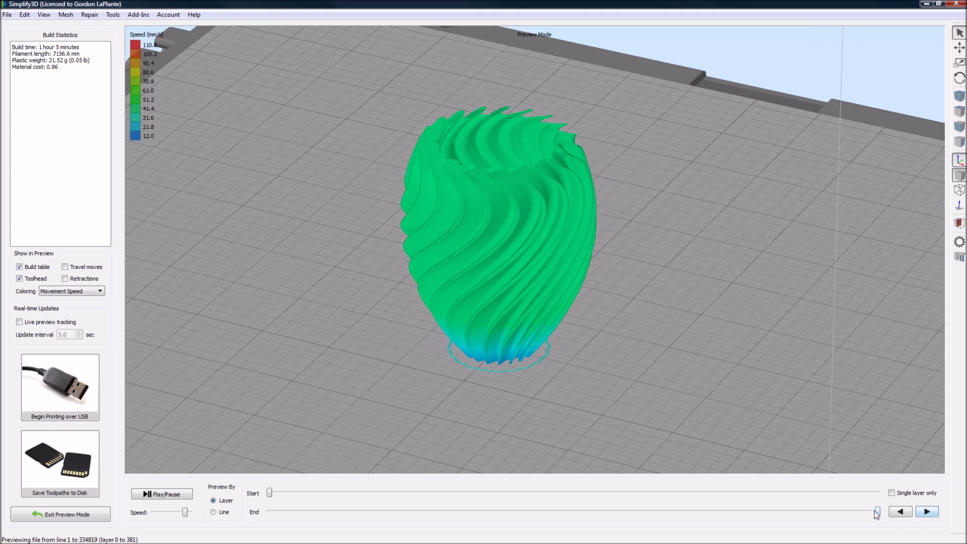
drag(877, 511, 291, 438)
Switch Preview By to Line and replay the toolpath from the first lines at maximum speed.
click(184, 498)
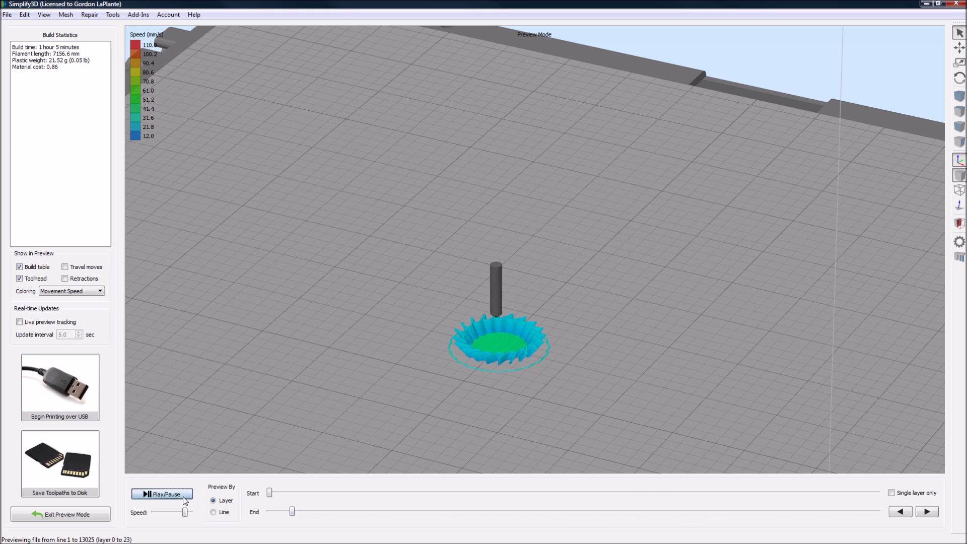
click(157, 495)
click(222, 513)
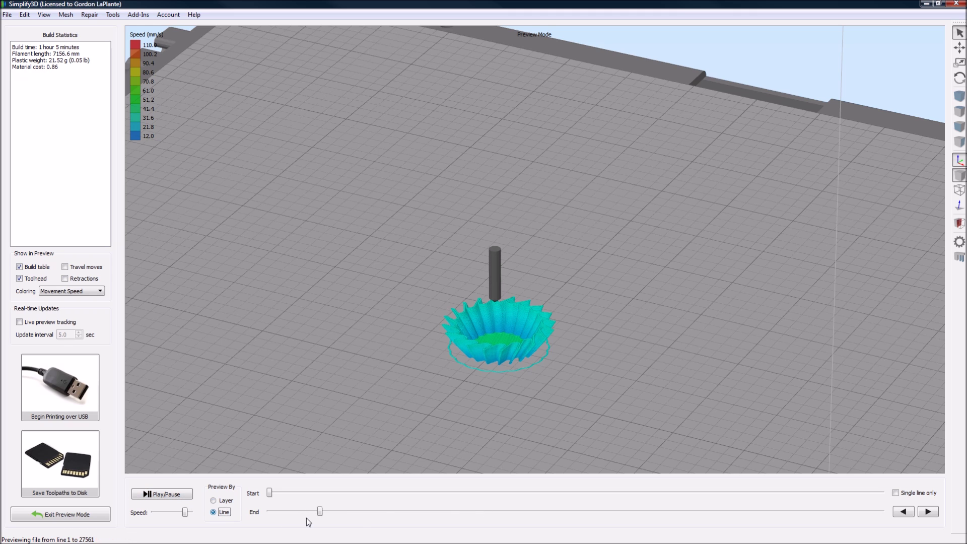
drag(313, 510, 271, 511)
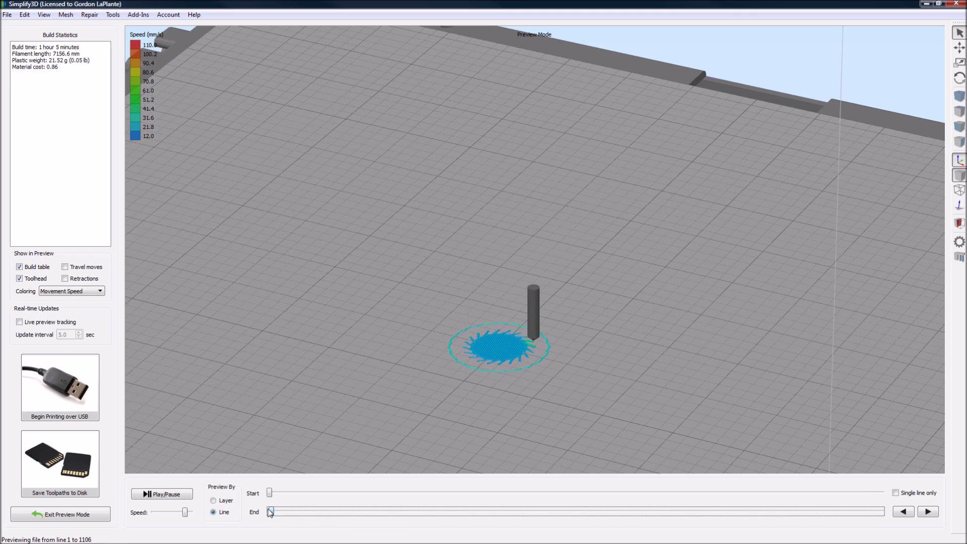
click(163, 494)
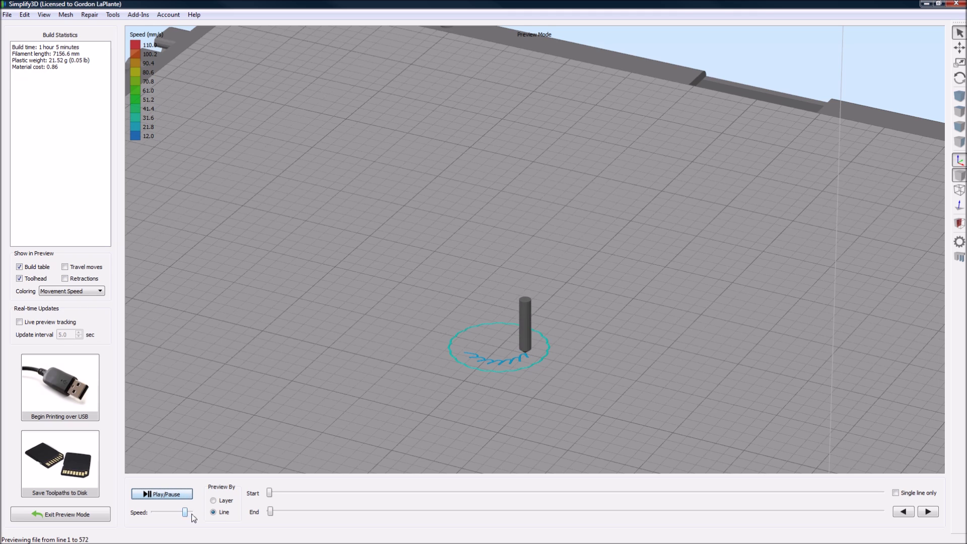
mouse_move(185, 512)
mouse_down()
mouse_move(211, 513)
mouse_move(185, 513)
mouse_move(193, 514)
mouse_up()
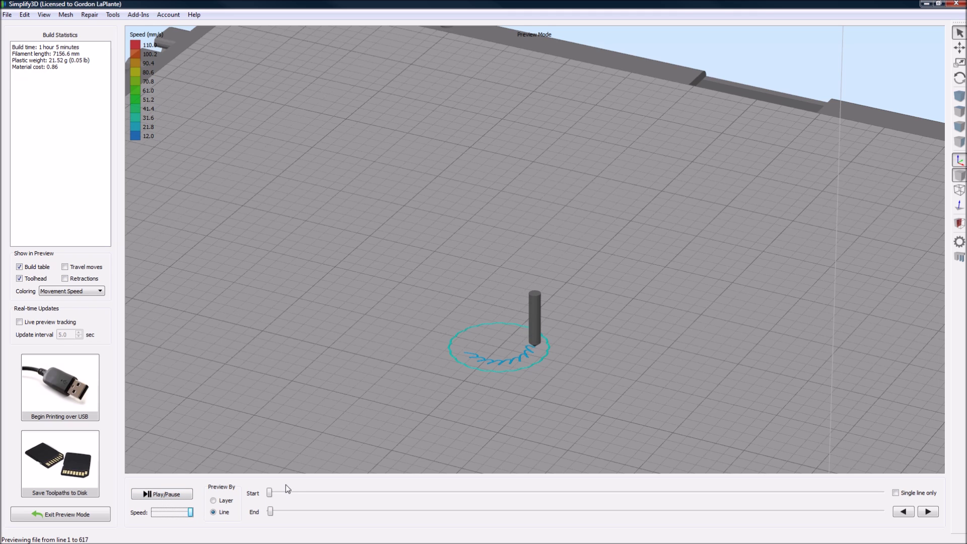
Build the line preview up to line 84948 through the vase's lower bowl, then pause.
click(271, 511)
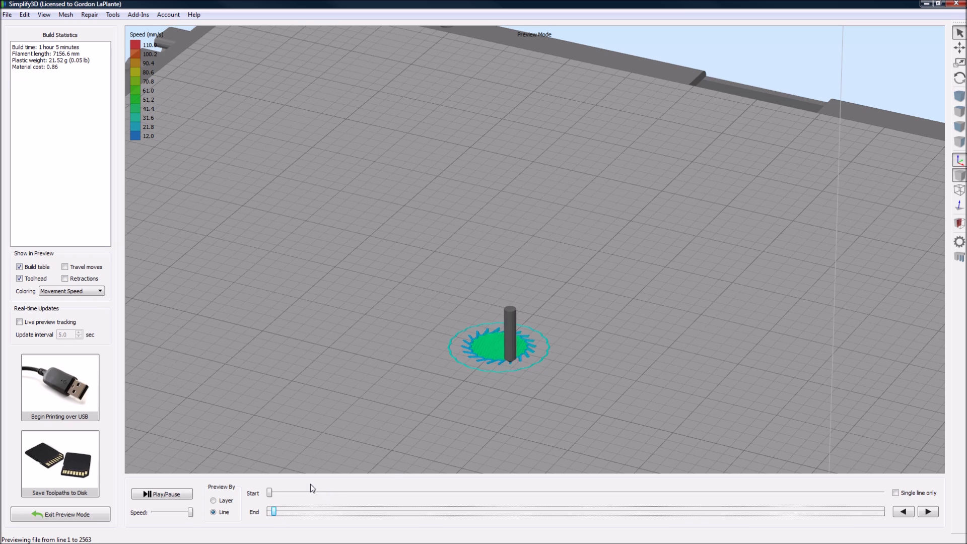
drag(274, 510, 289, 512)
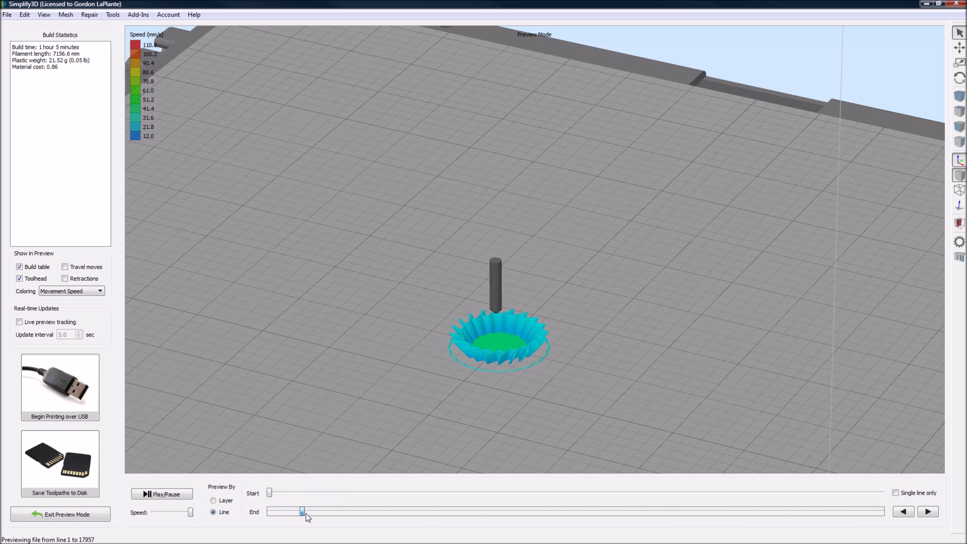
drag(306, 513, 311, 513)
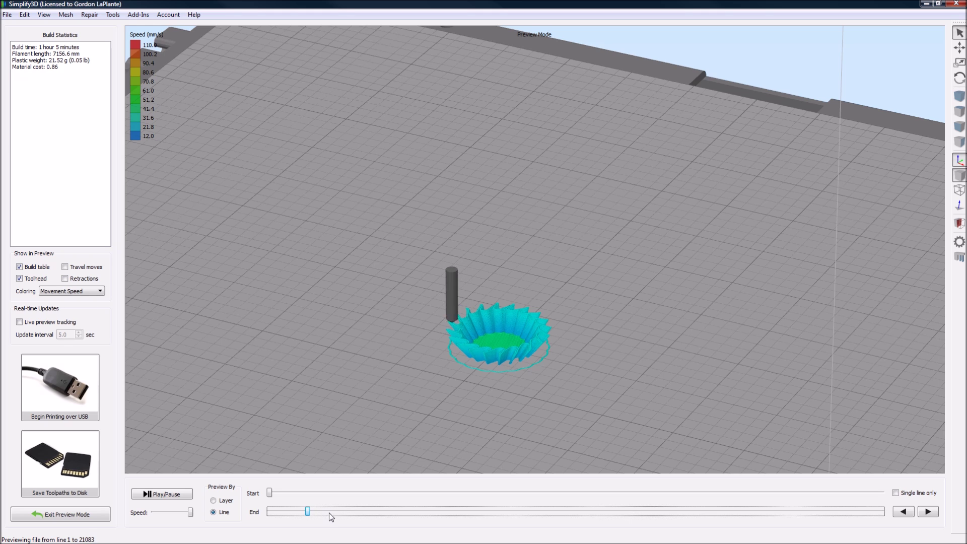
drag(311, 511, 427, 515)
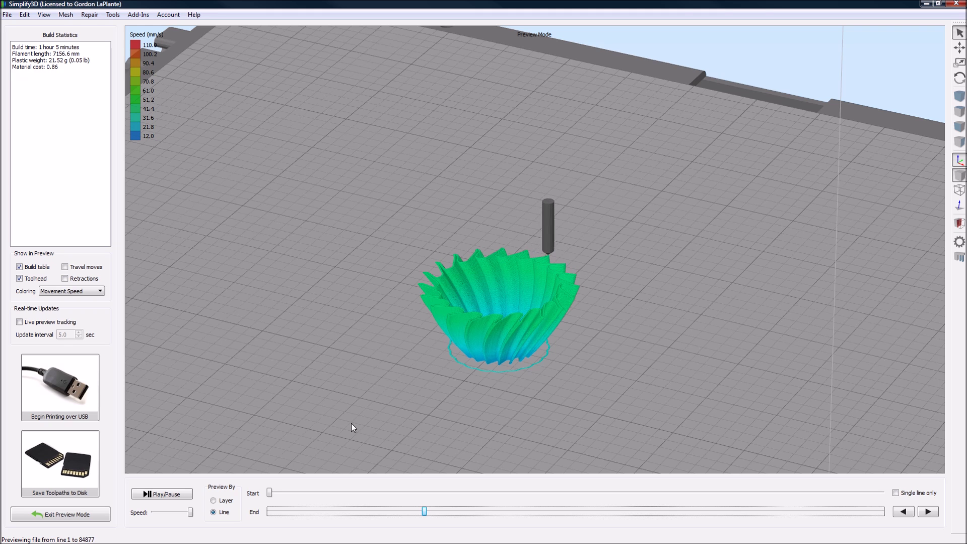
click(162, 493)
drag(442, 391, 426, 336)
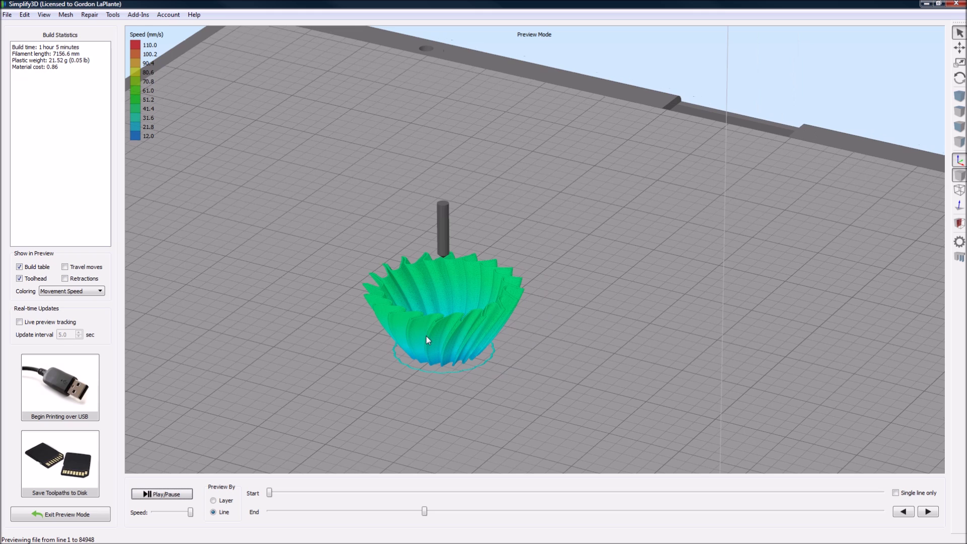